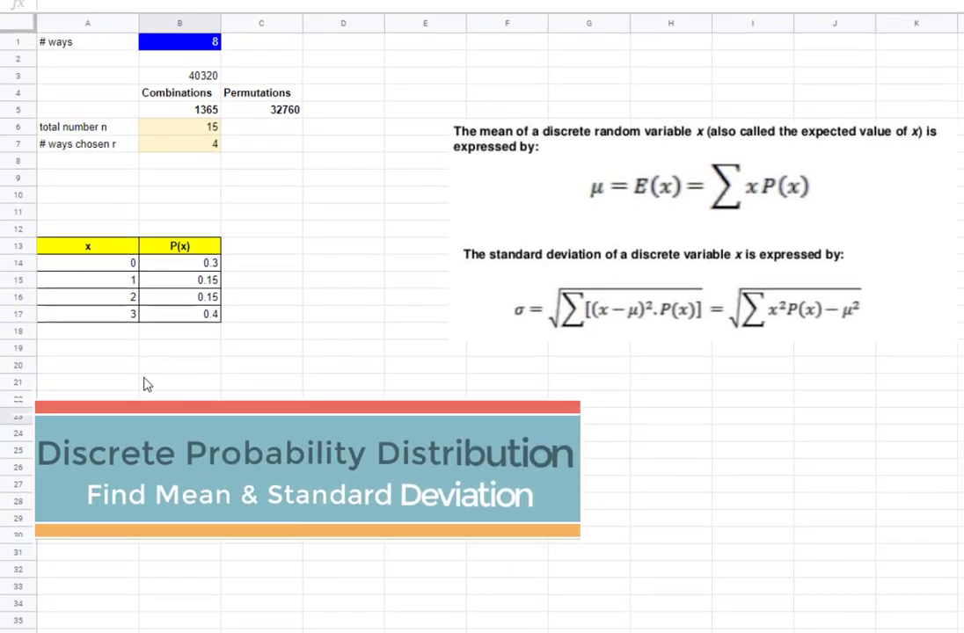
- Total the P(x) probabilities in B19 with a SUM of B14:B17
click(110, 263)
click(112, 278)
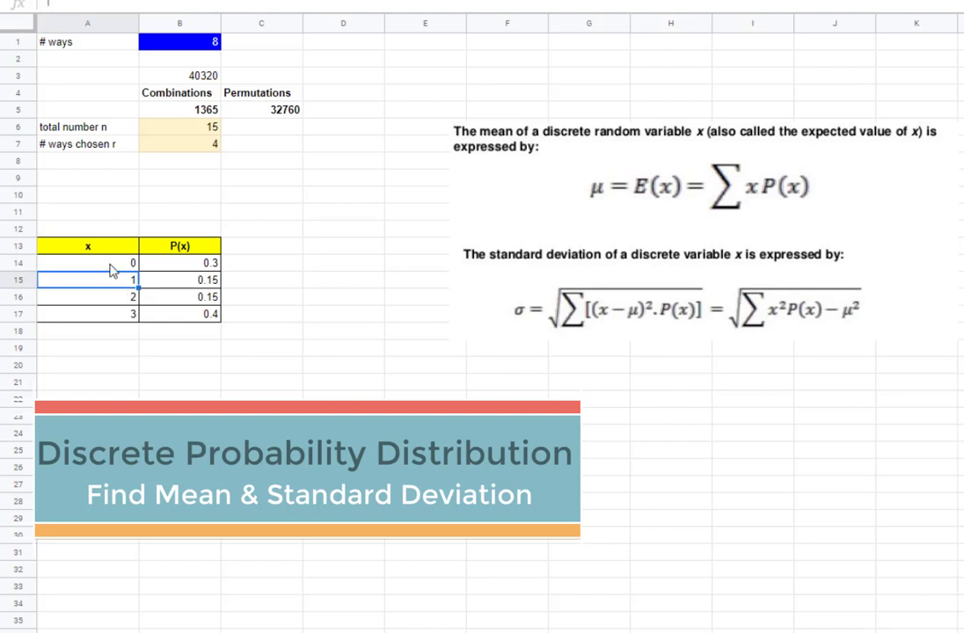
click(122, 348)
key(Right)
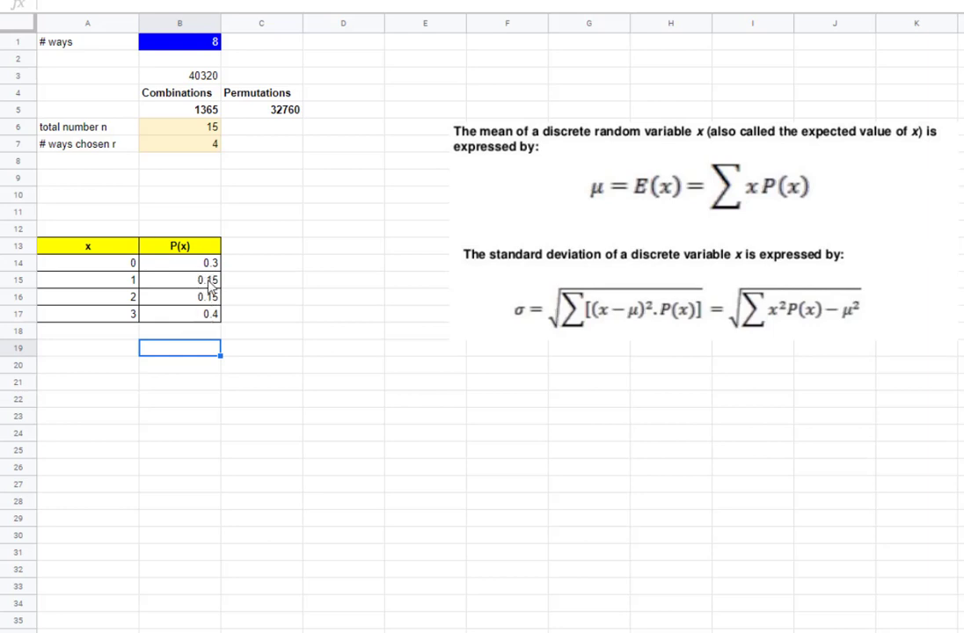
text(=sum()
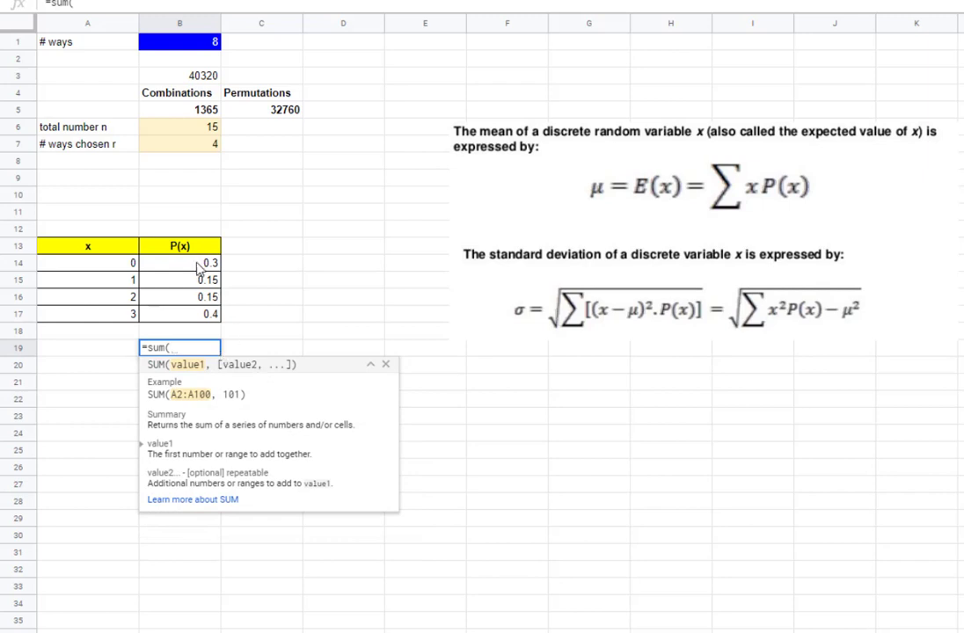
drag(198, 267, 193, 320)
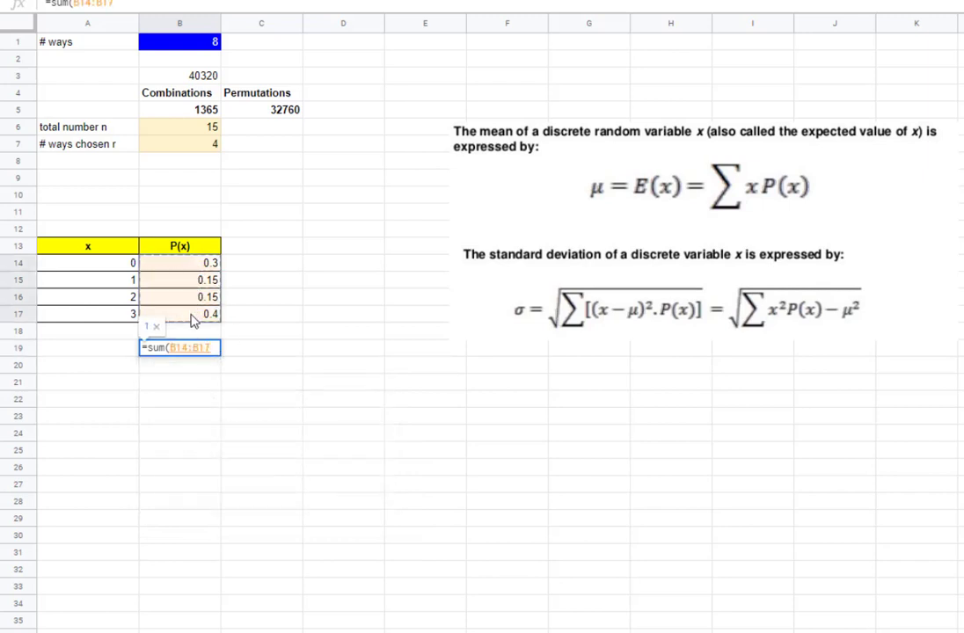
text())
key(Return)
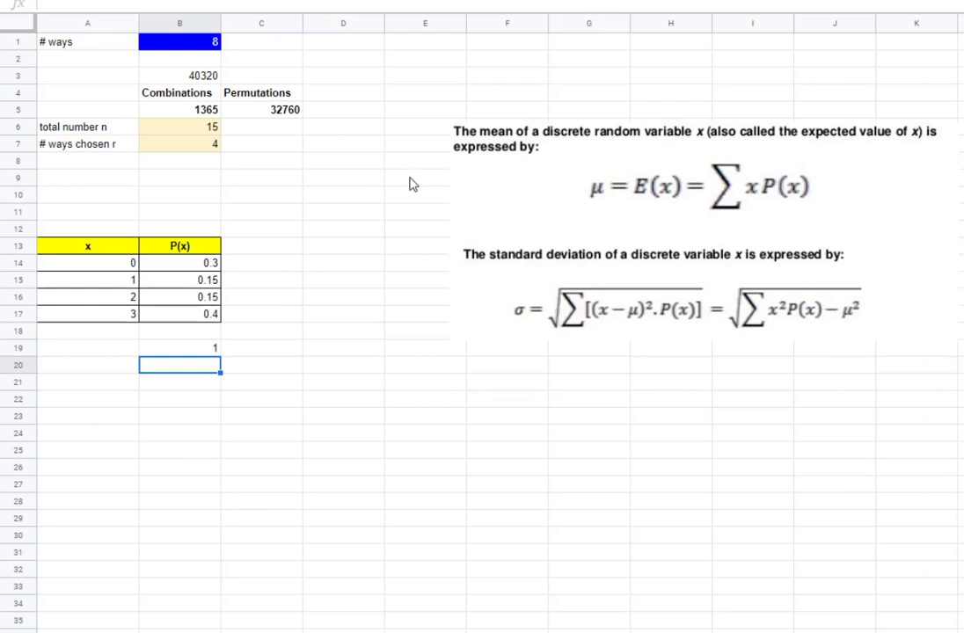
- Enter the labels "mean" in C19 and "standard dev" in C20
click(264, 349)
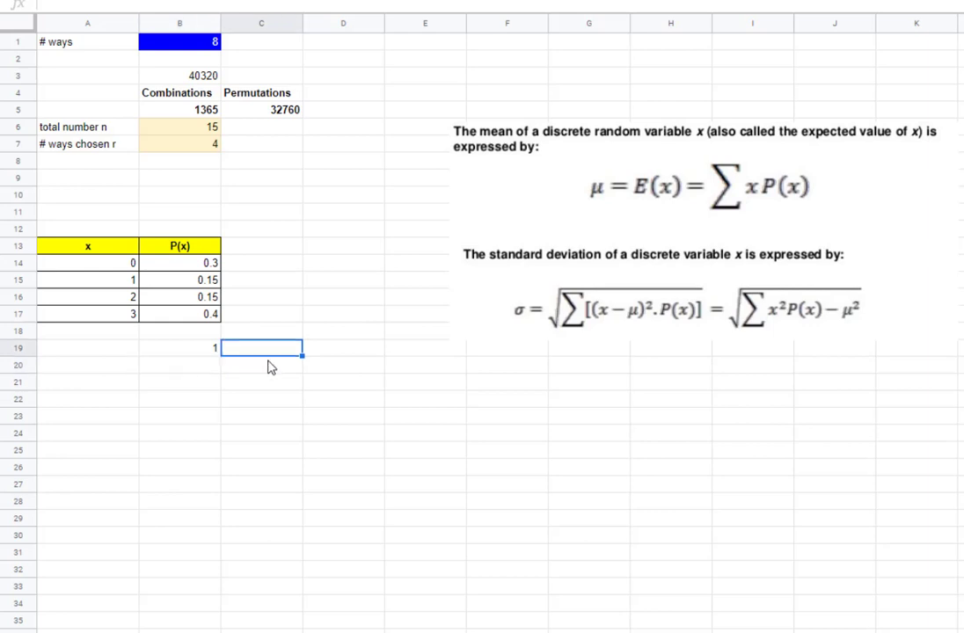
text(mean)
key(Return)
text(standard dev)
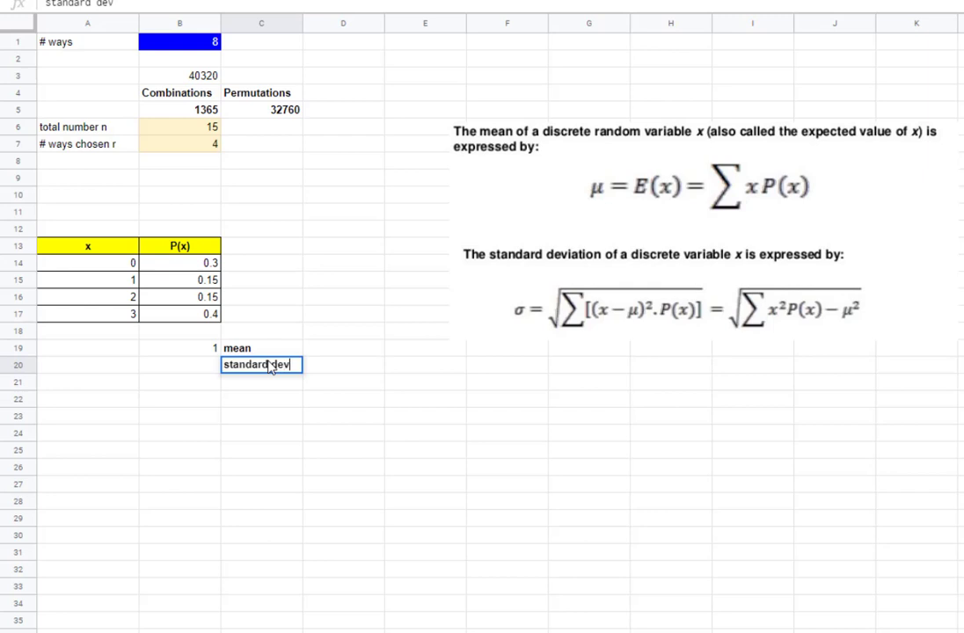
key(Return)
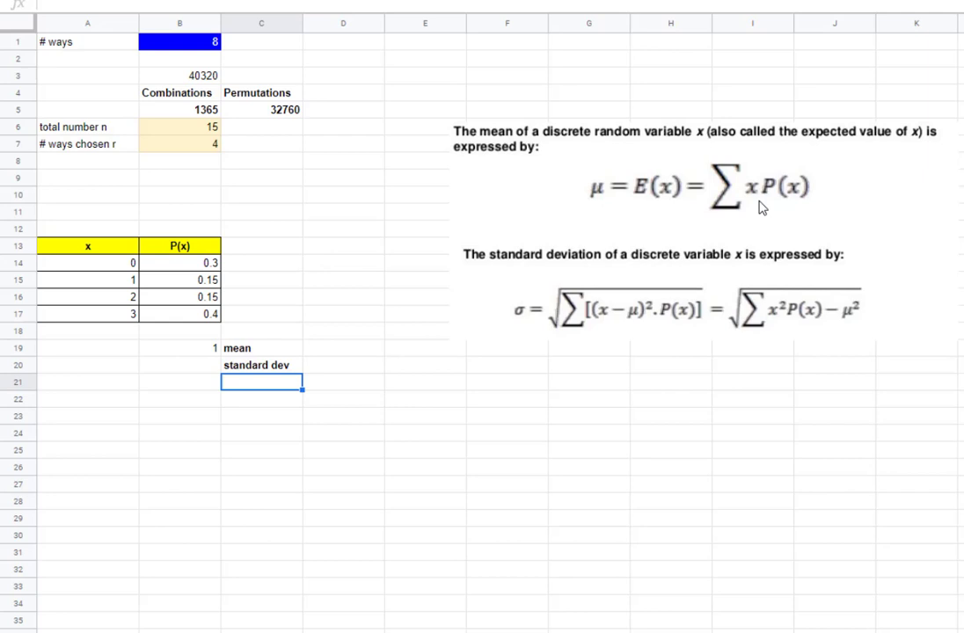
- Move the formula image about one column to the right so that it clears column E
click(331, 269)
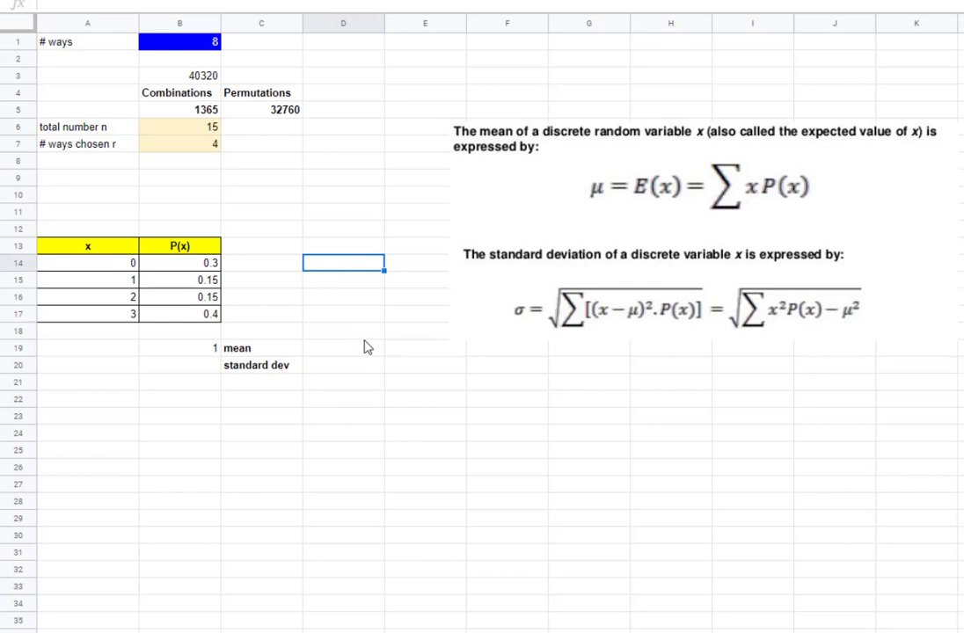
click(536, 207)
drag(535, 207, 608, 203)
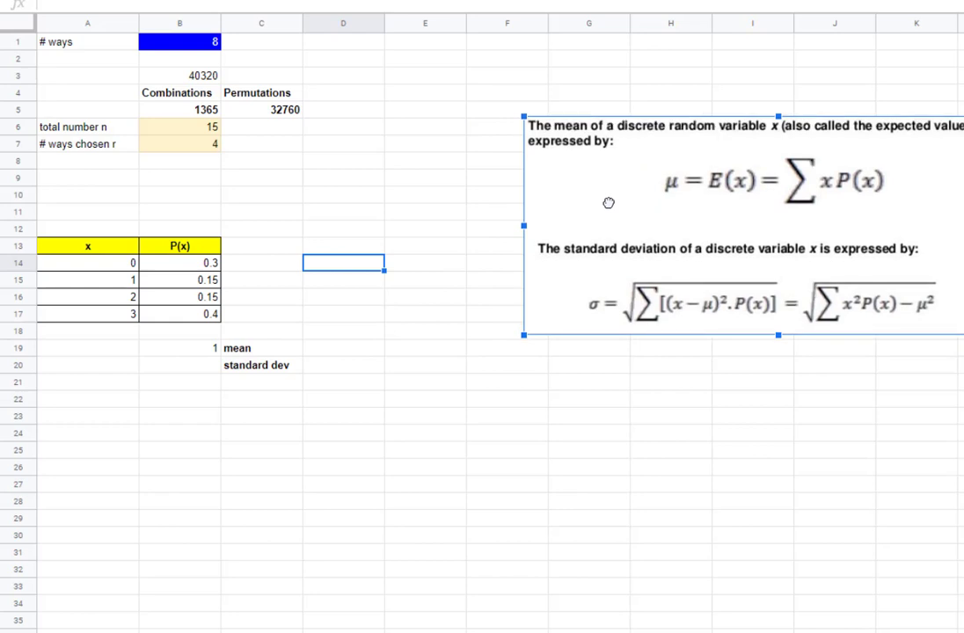
- Enter the header x*P(x) in D13 and give it the same formatting as the P(x) header
click(109, 263)
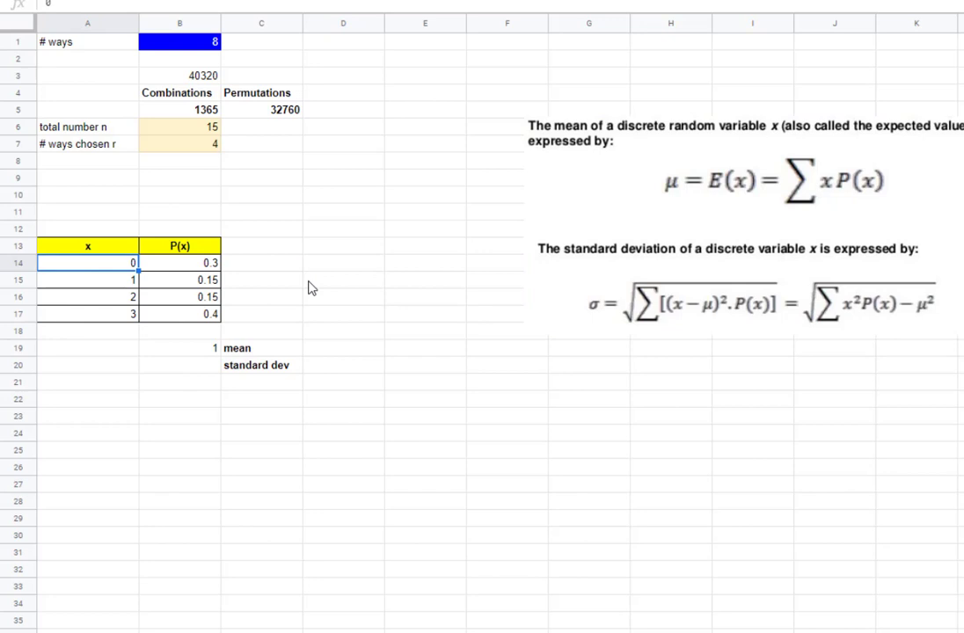
click(252, 351)
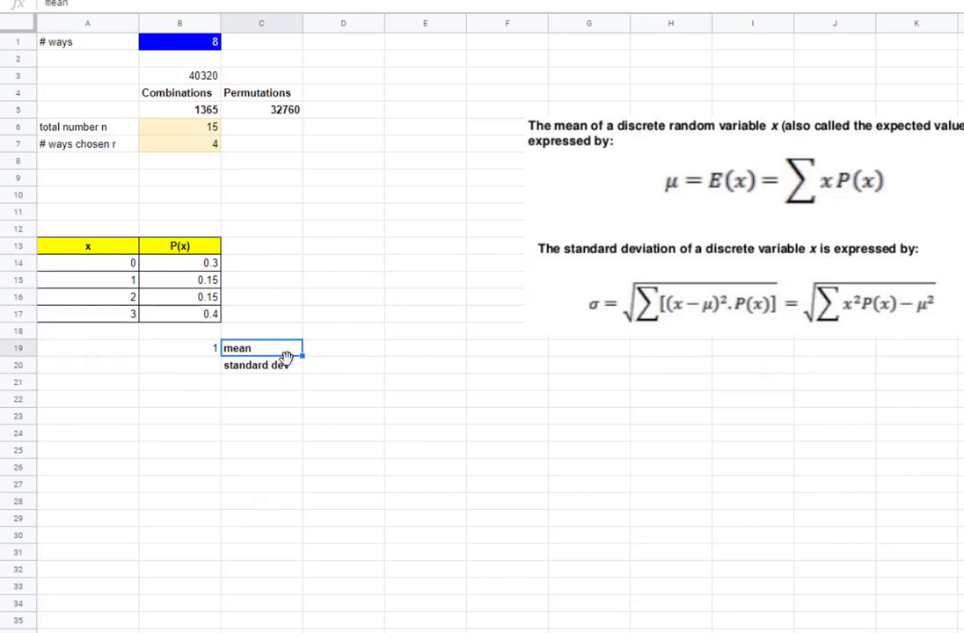
click(327, 261)
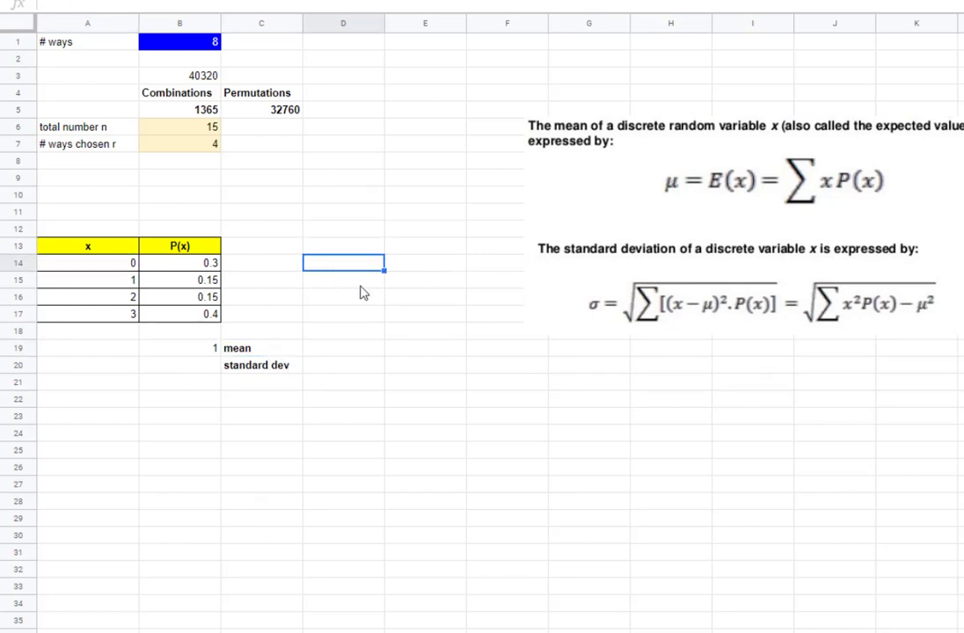
key(Up)
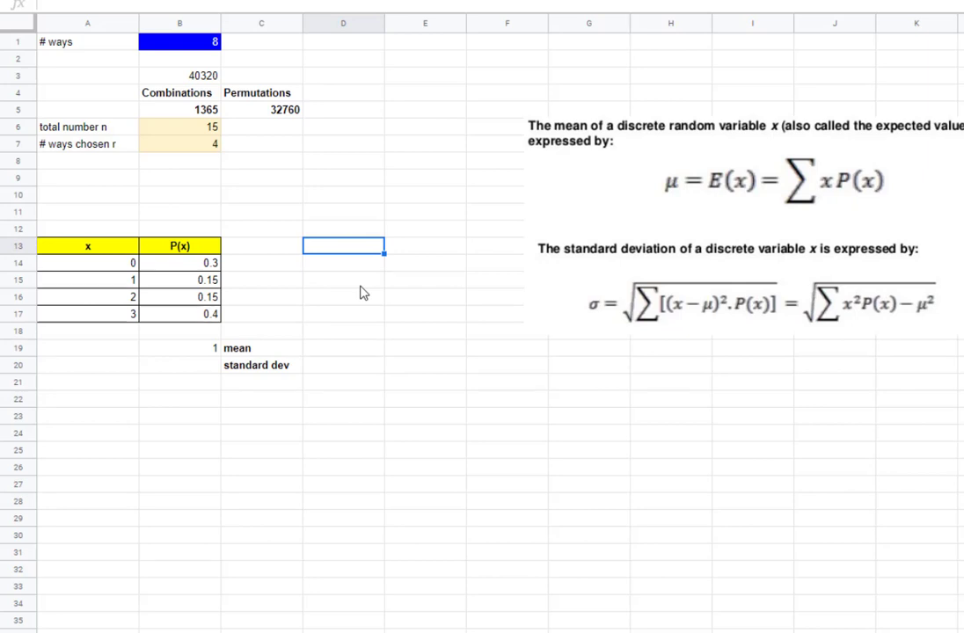
text(=)
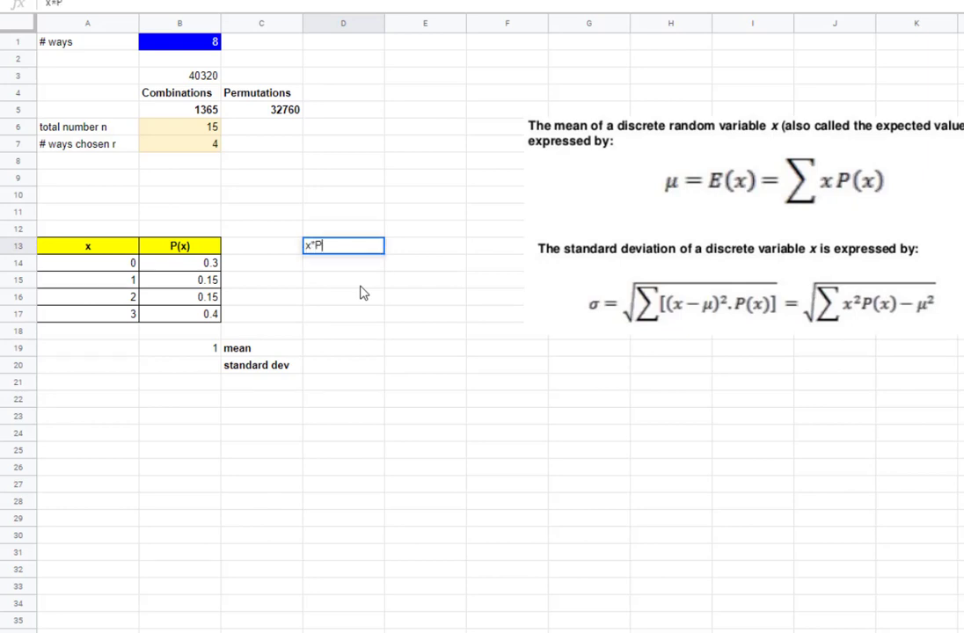
key(Return)
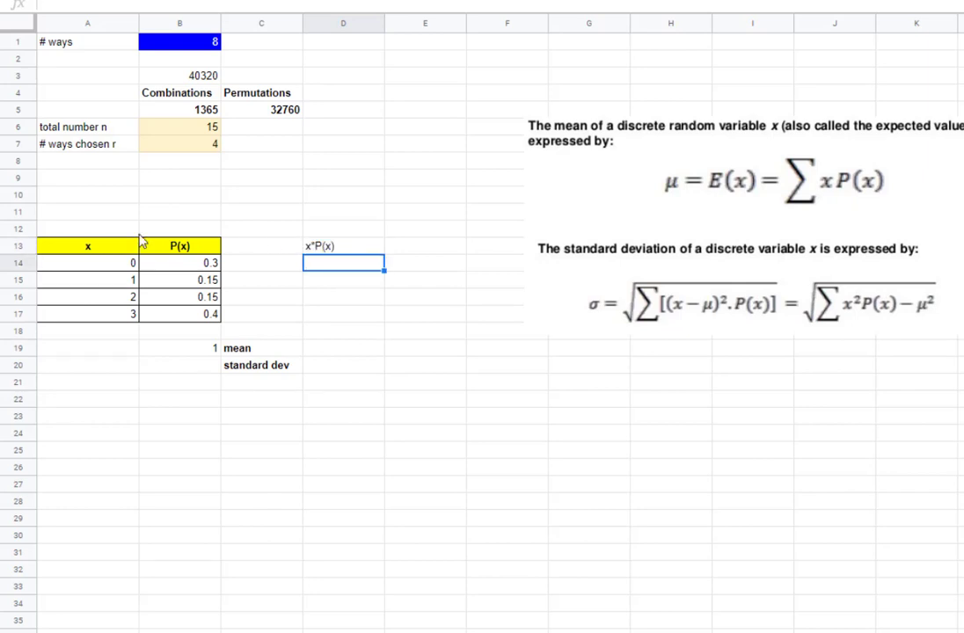
click(172, 253)
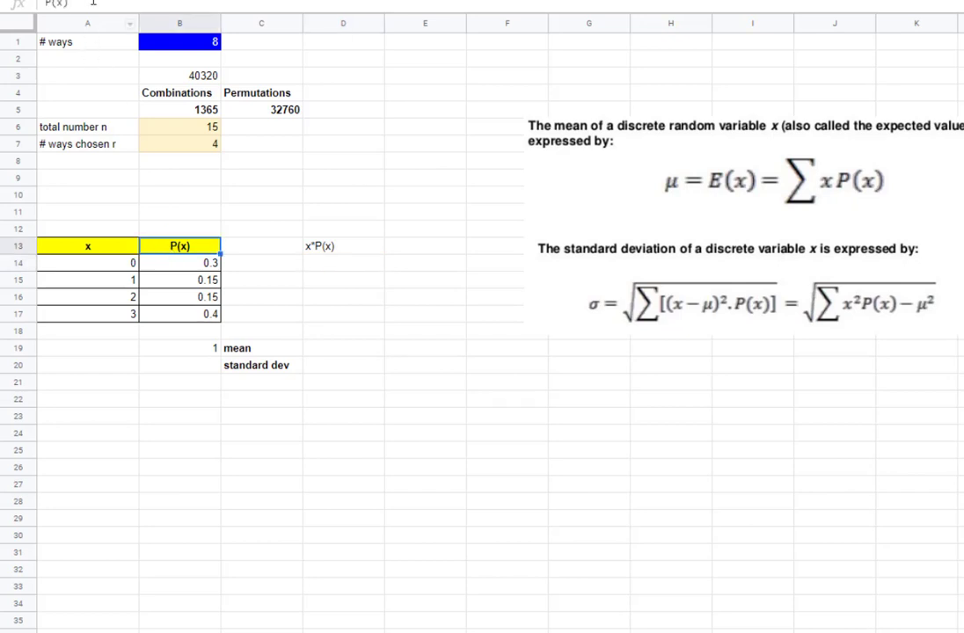
click(329, 247)
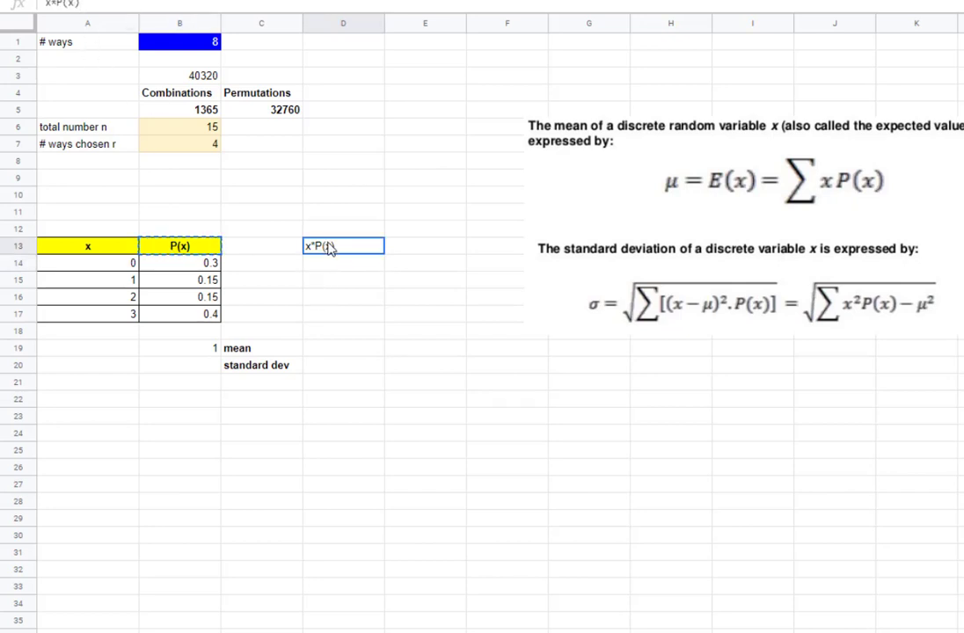
key(Return)
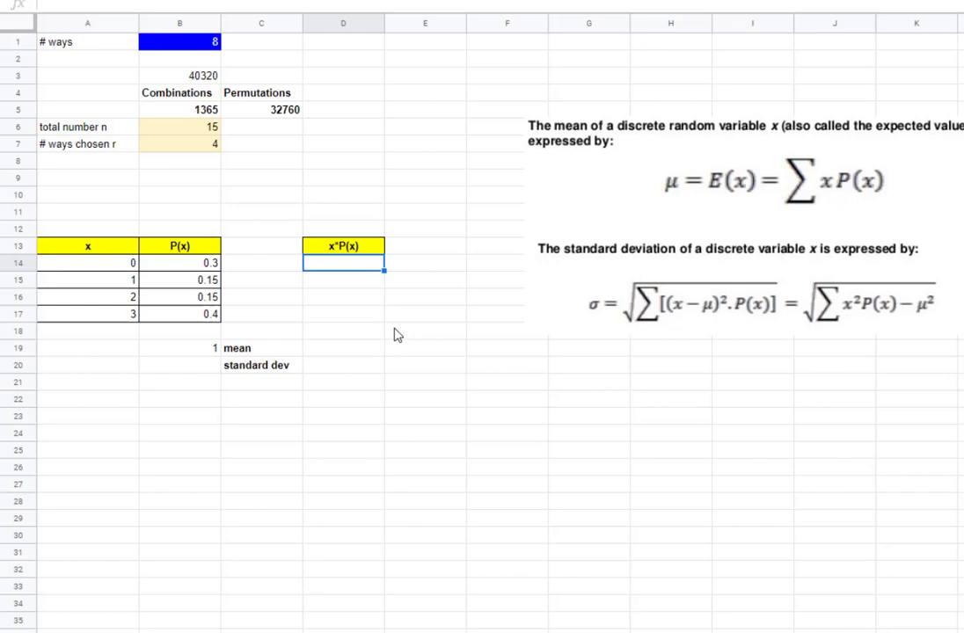
- Enter =A14*B14 in D14 and fill the formula down to D17
text(=)
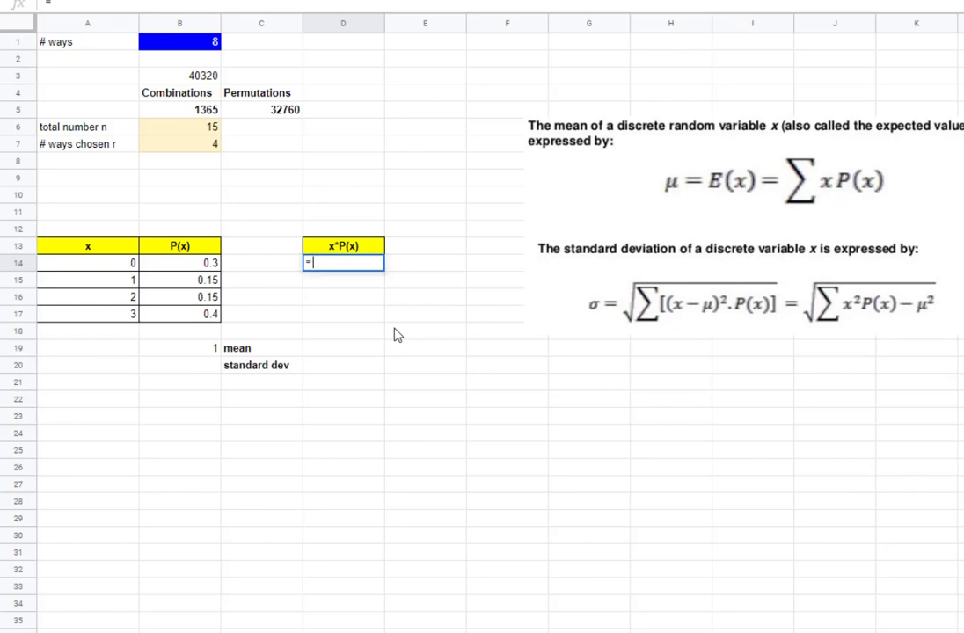
click(102, 266)
text(*)
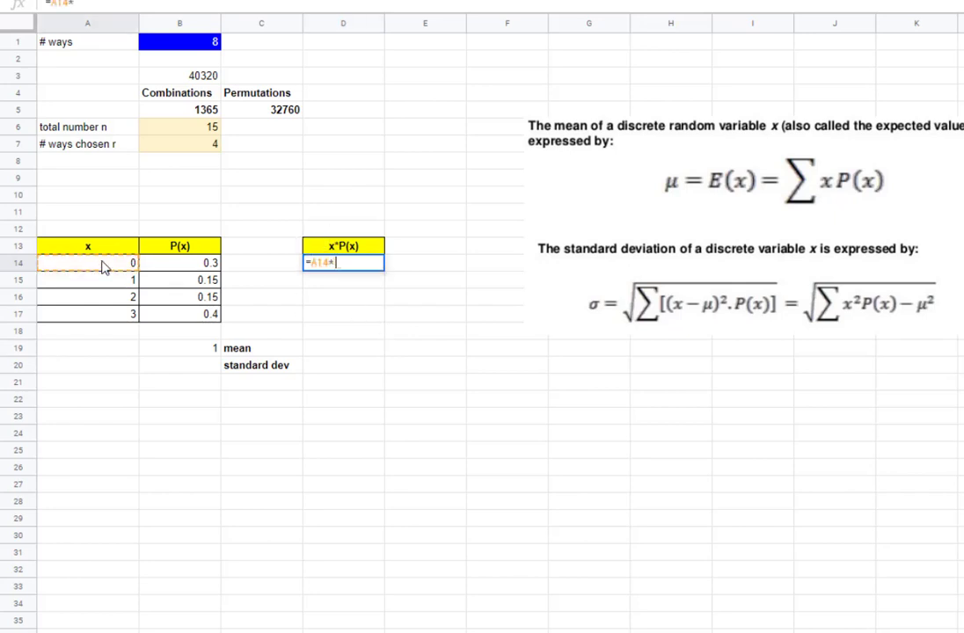
click(202, 271)
key(Return)
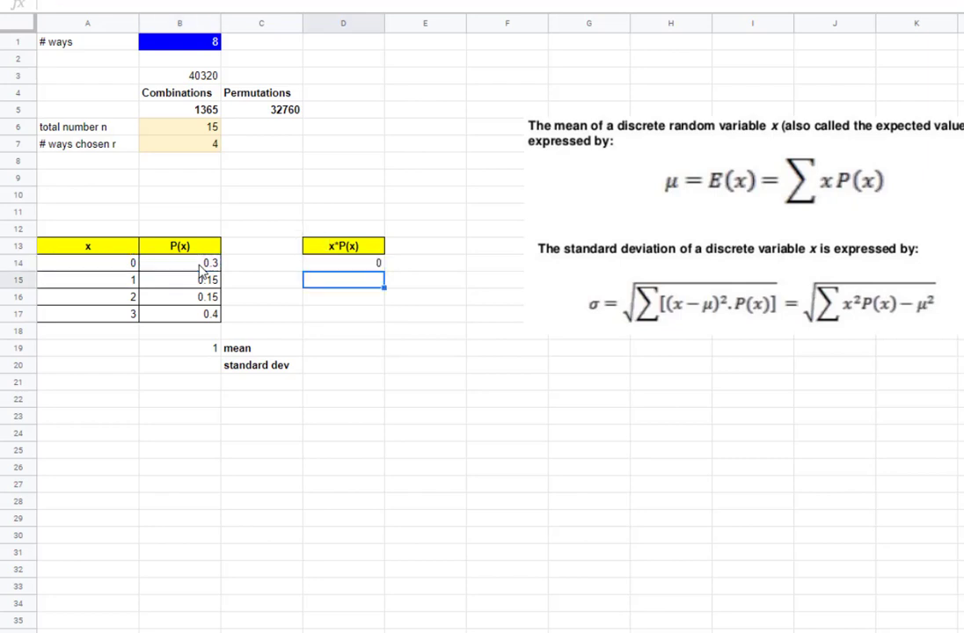
click(376, 267)
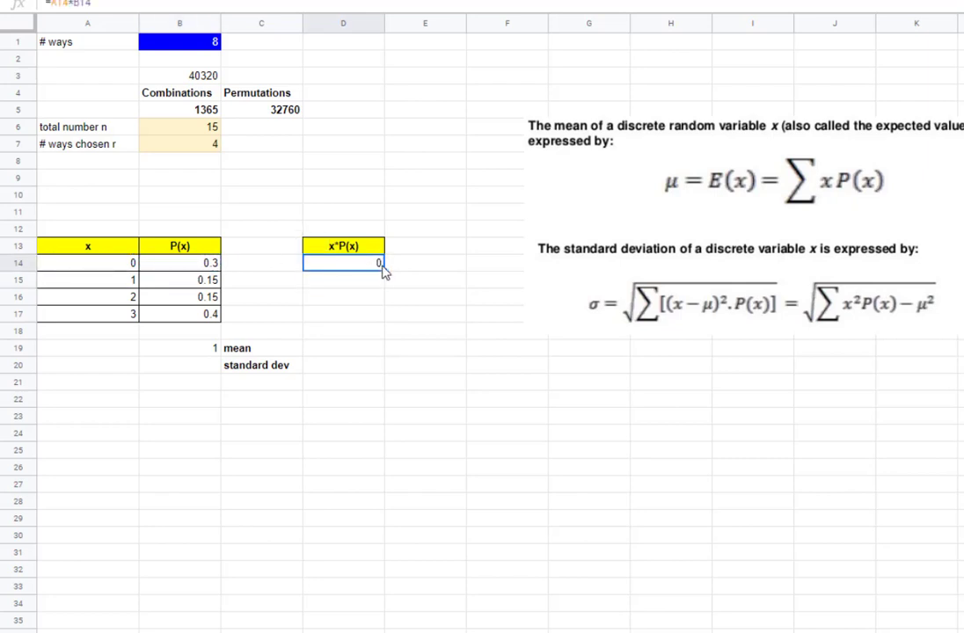
drag(383, 270, 383, 313)
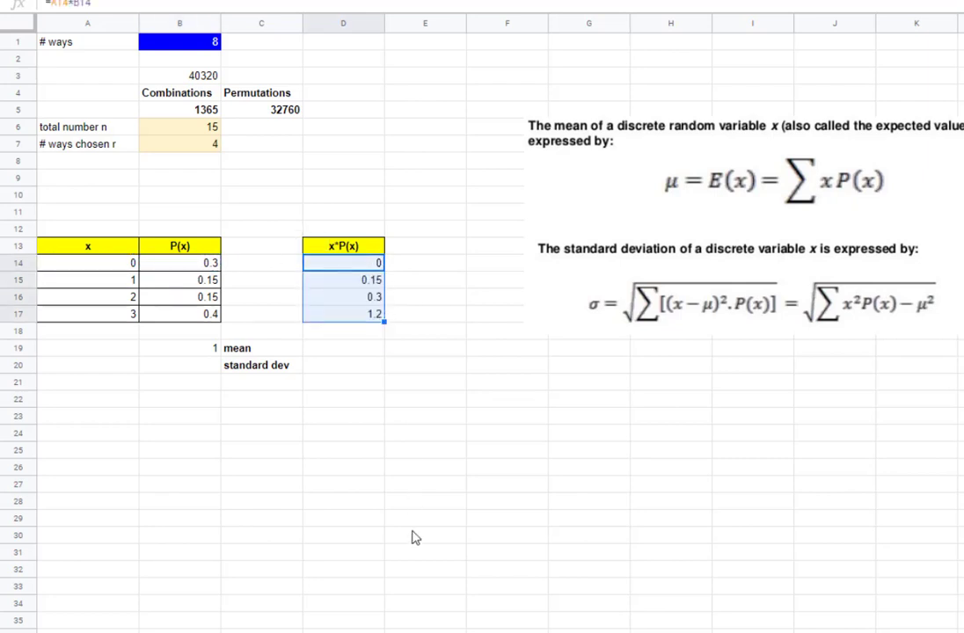
- Calculate the mean in D19 as the SUM of D14:D17
click(346, 353)
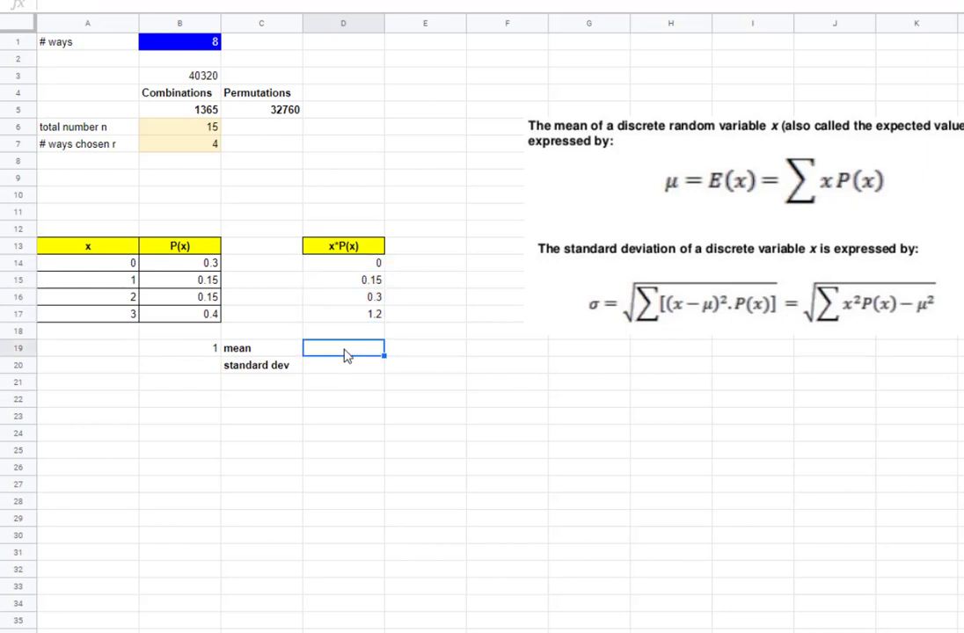
text(=sum()
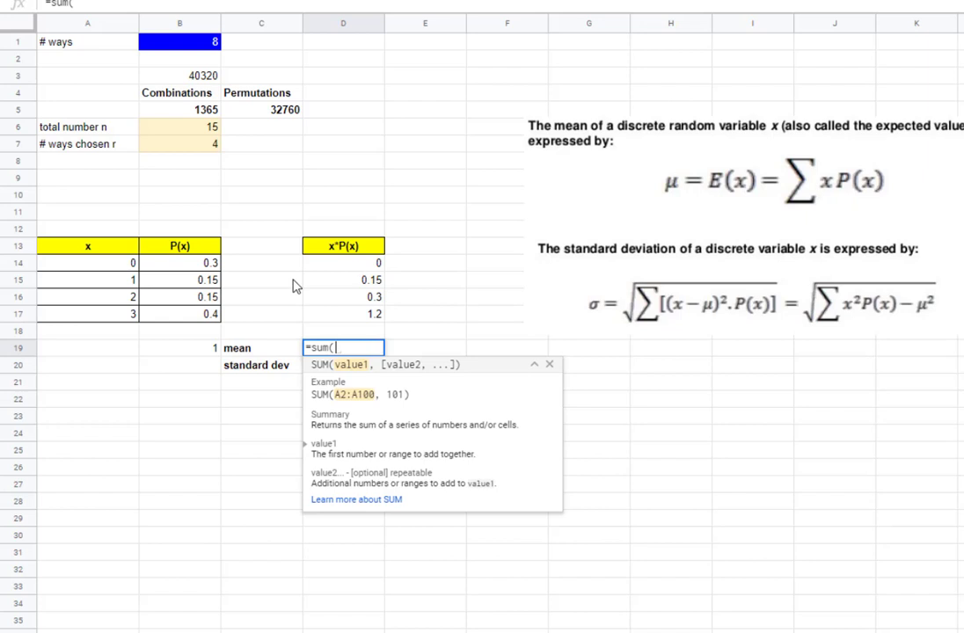
drag(334, 270, 341, 325)
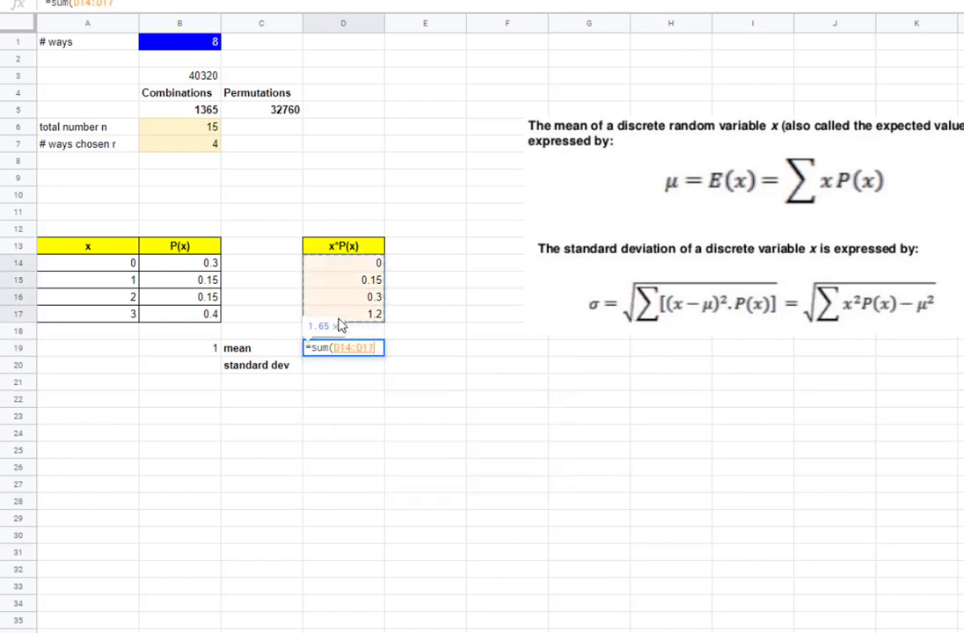
key(Return)
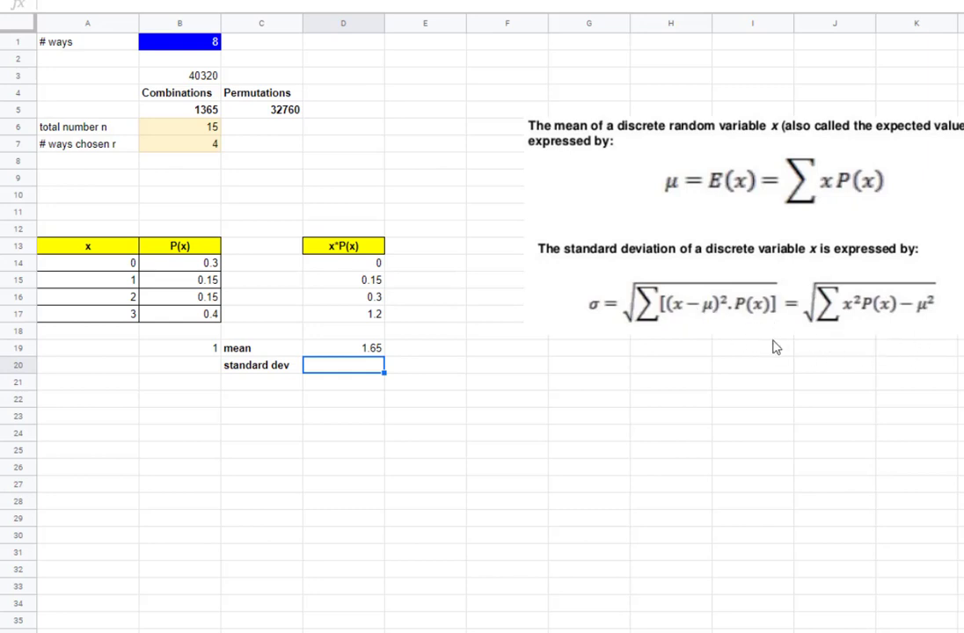
- Enter the header (x-mu)^2*P(x) in E13 and copy the x*P(x) header's formatting onto it
click(426, 264)
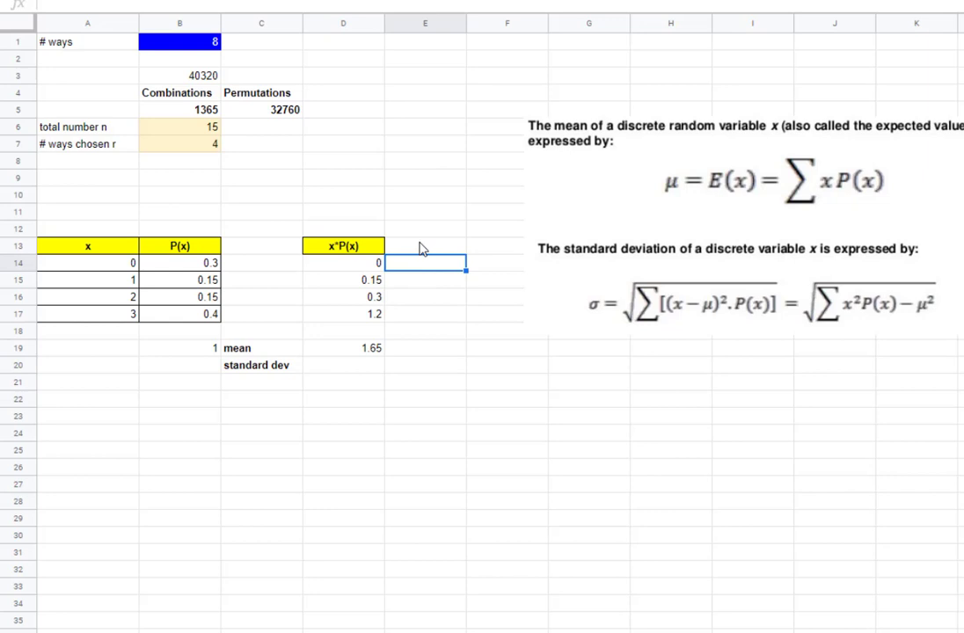
click(420, 249)
text((x-mu)^2)
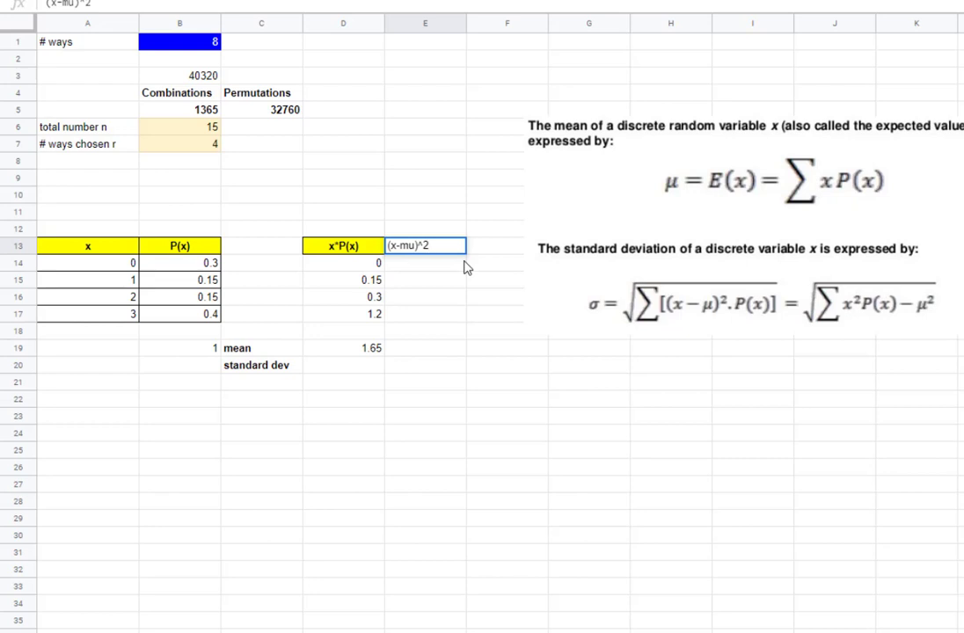
text(*P(x))
key(Return)
click(307, 226)
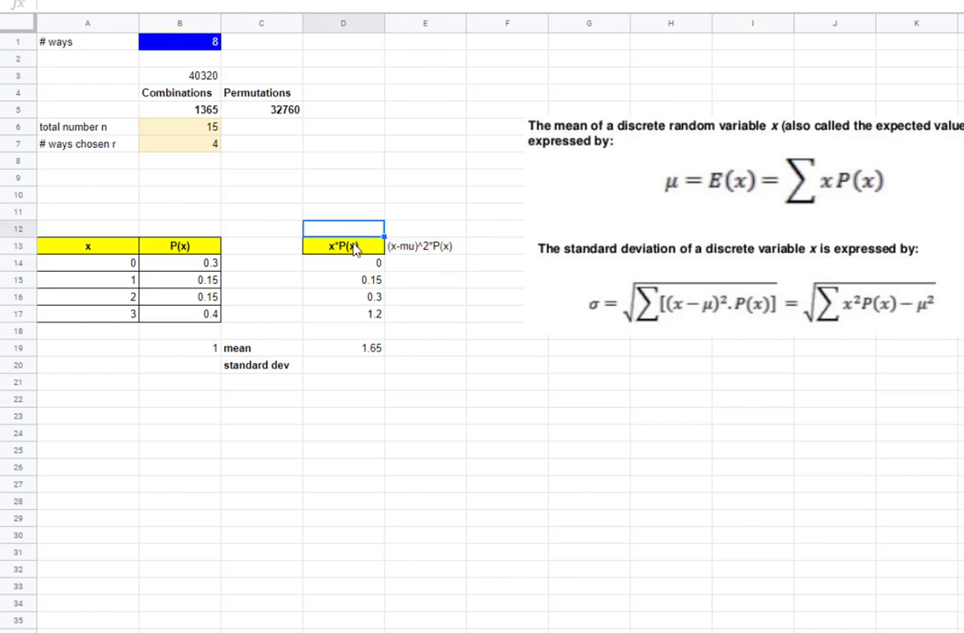
click(355, 253)
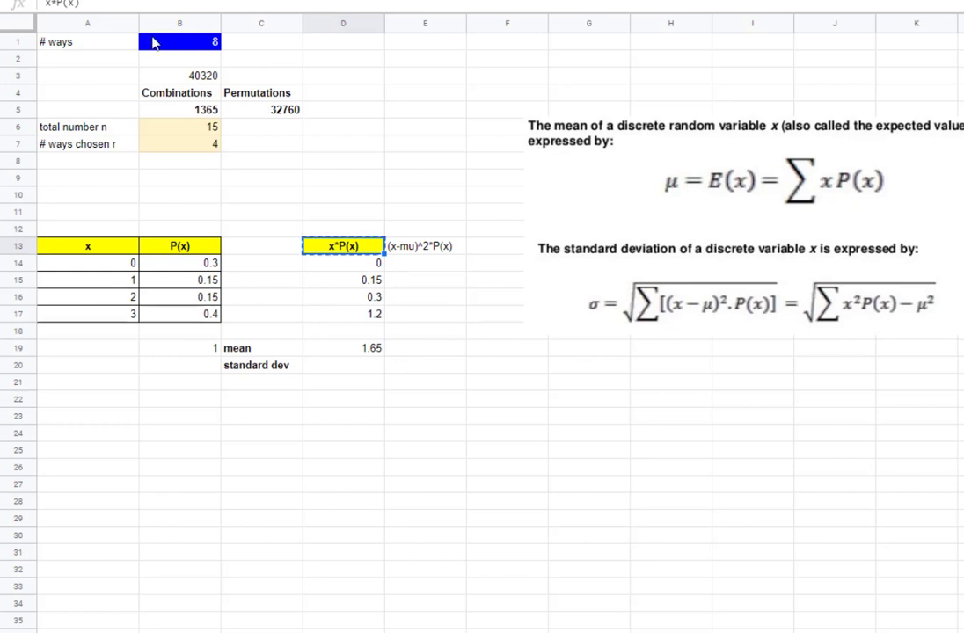
click(426, 246)
key(ctrl+alt+v)
- Enter =(A14-$D$19)^2*B14 in E14, keeping the reference to the mean absolute
click(415, 269)
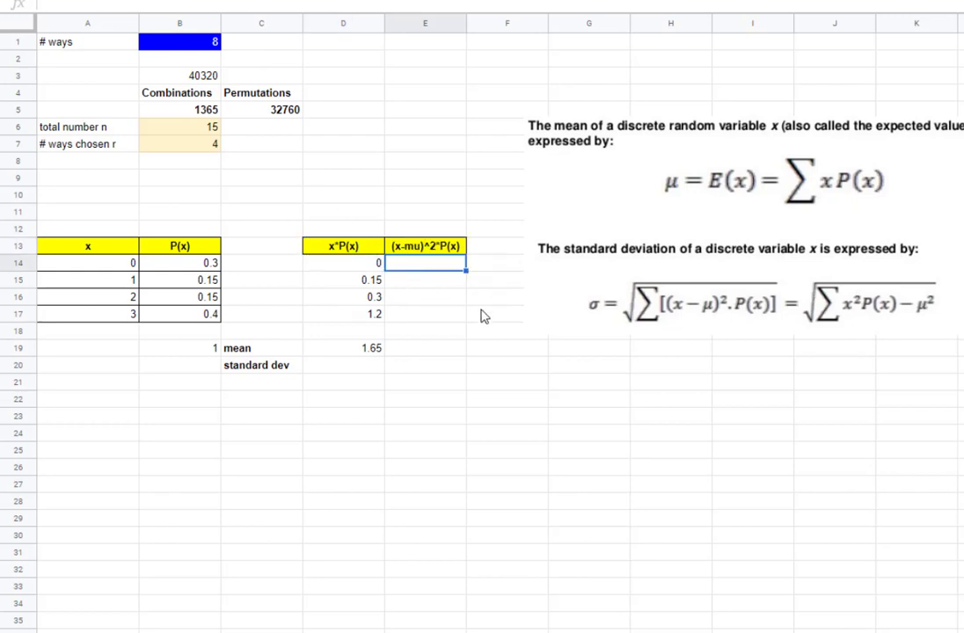
text(=()
click(115, 271)
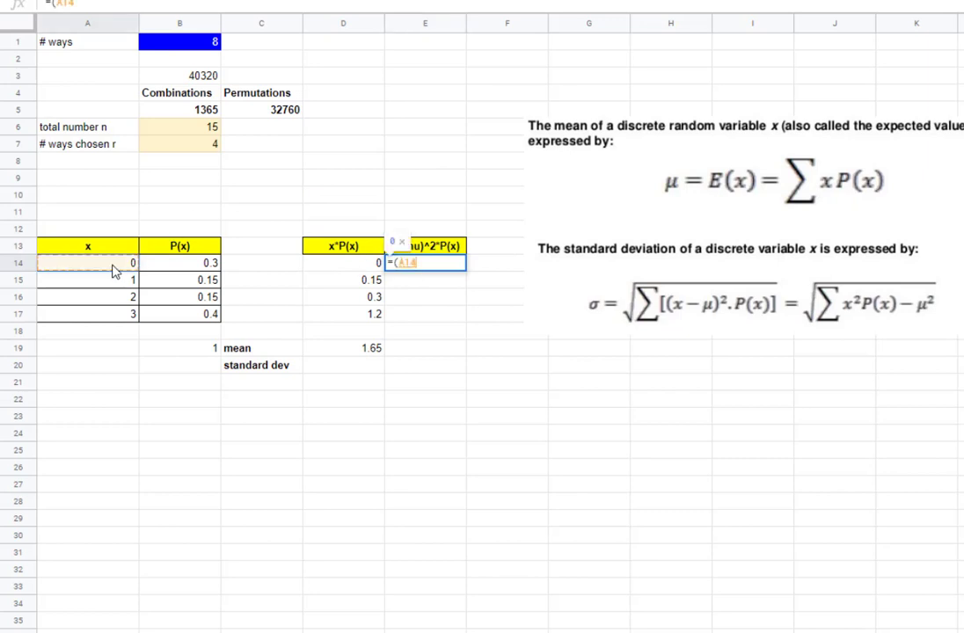
text(-)
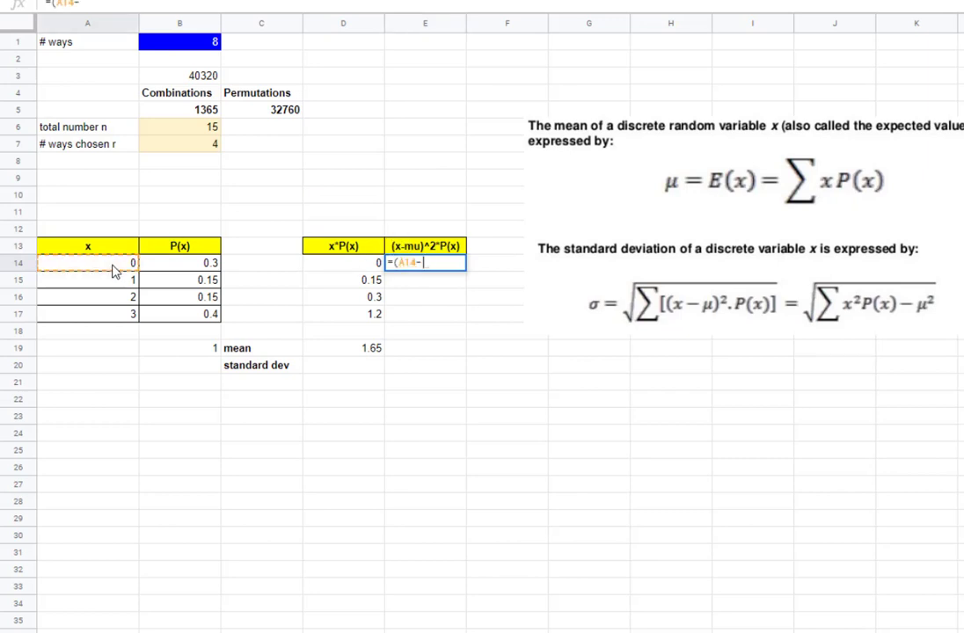
click(364, 351)
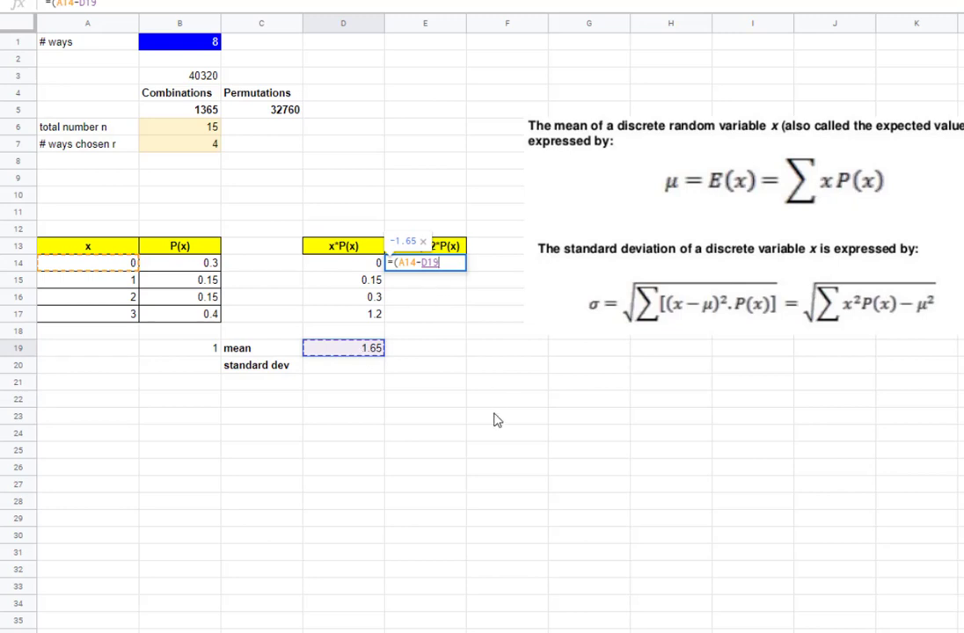
key(F4)
text())
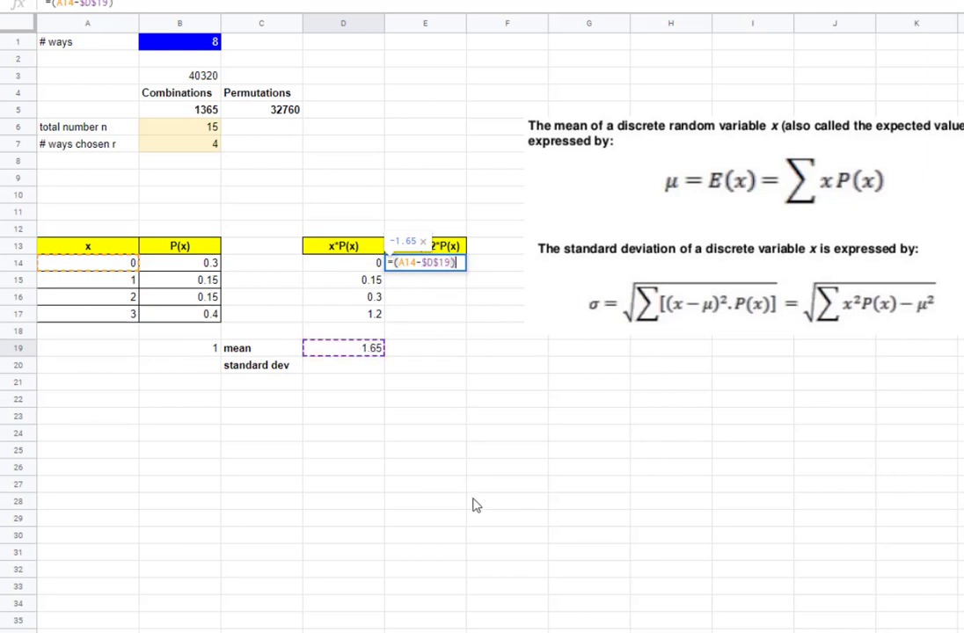
text(^2)
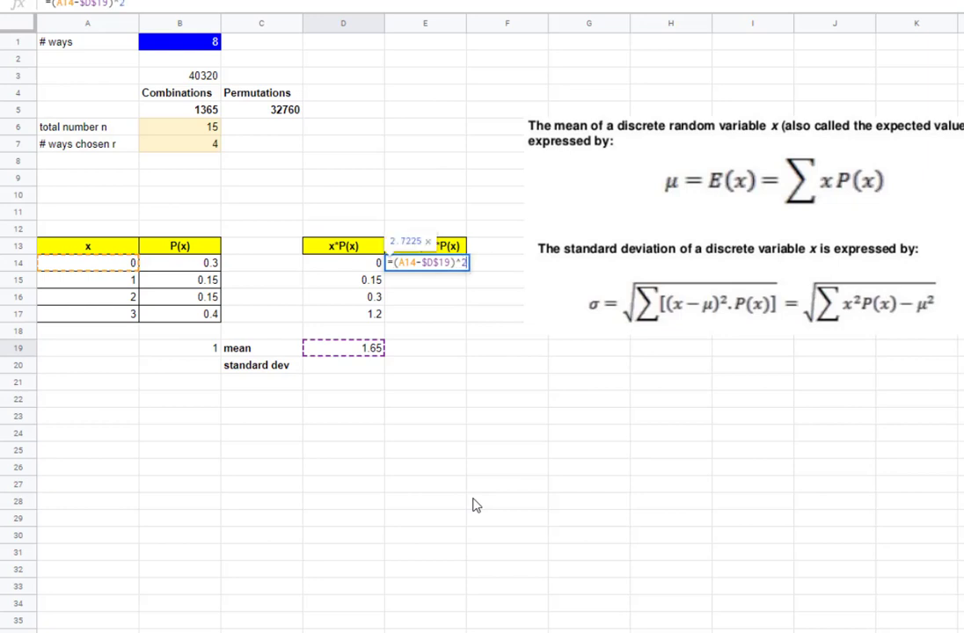
text(*)
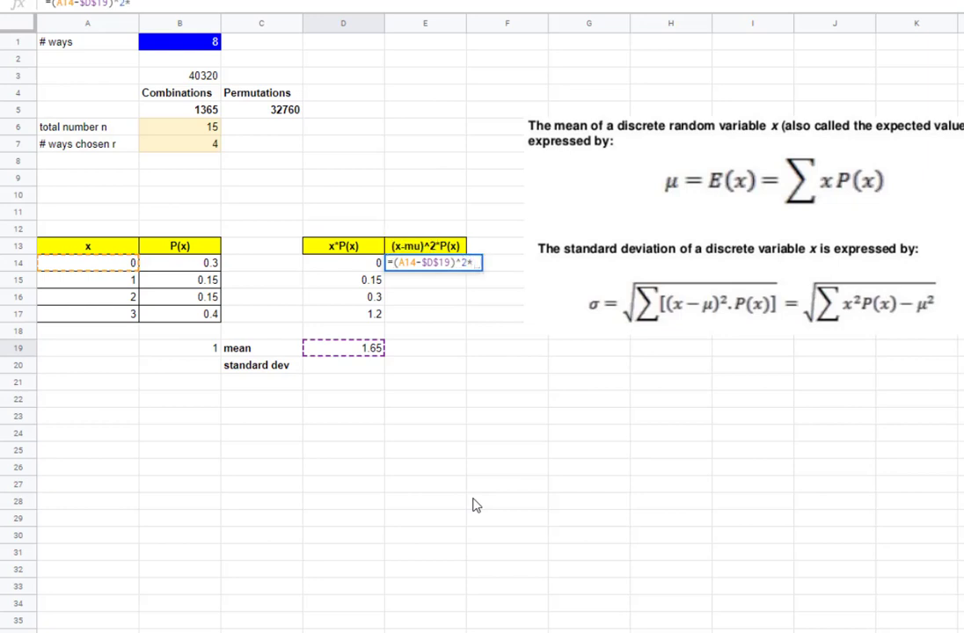
click(192, 267)
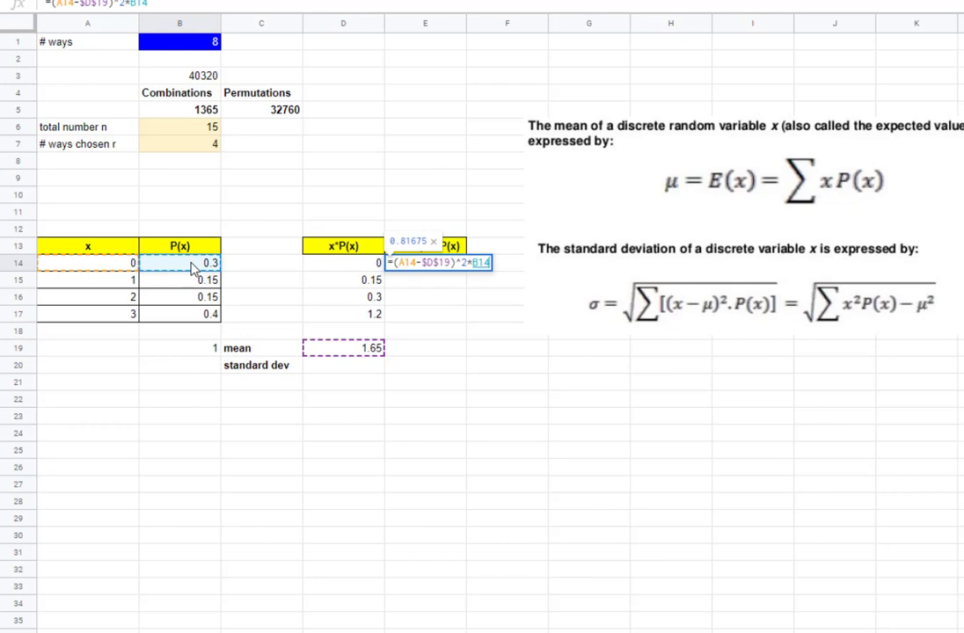
key(Return)
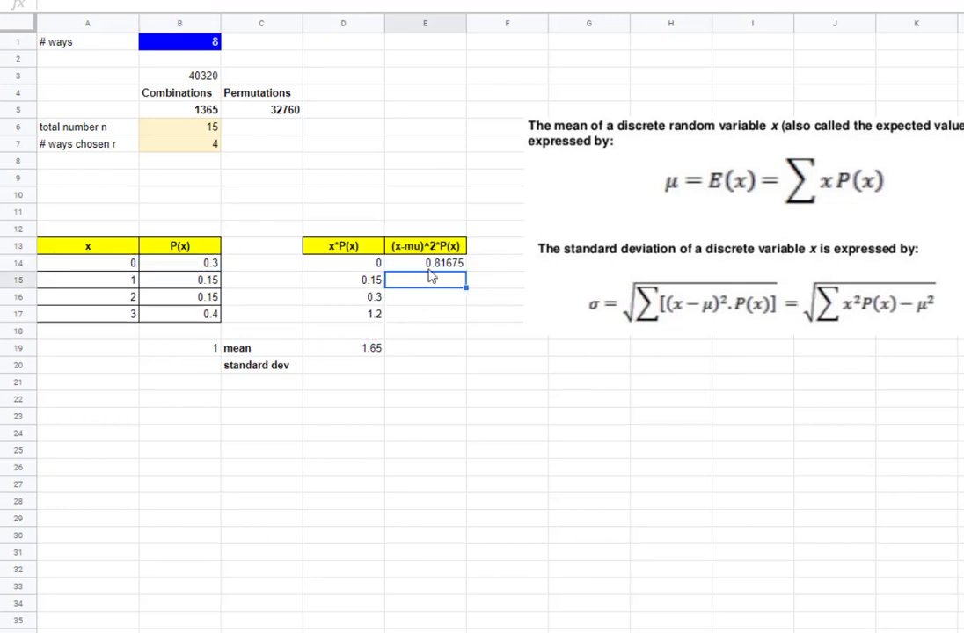
- Fill the E14 formula down to E17 and check the cell references in E15's copied formula
key(Up)
drag(466, 273, 453, 317)
click(439, 281)
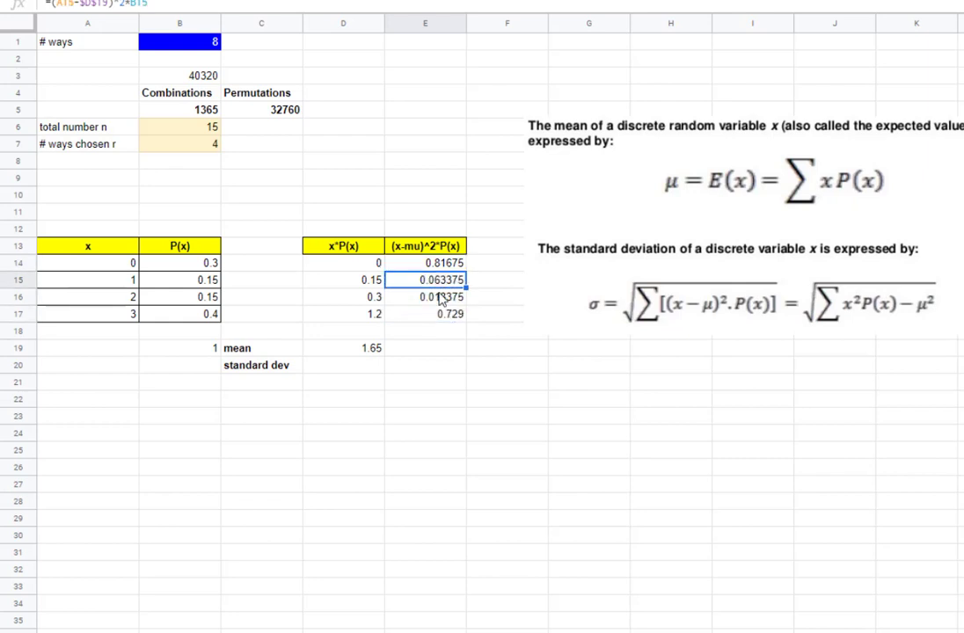
double_click(444, 285)
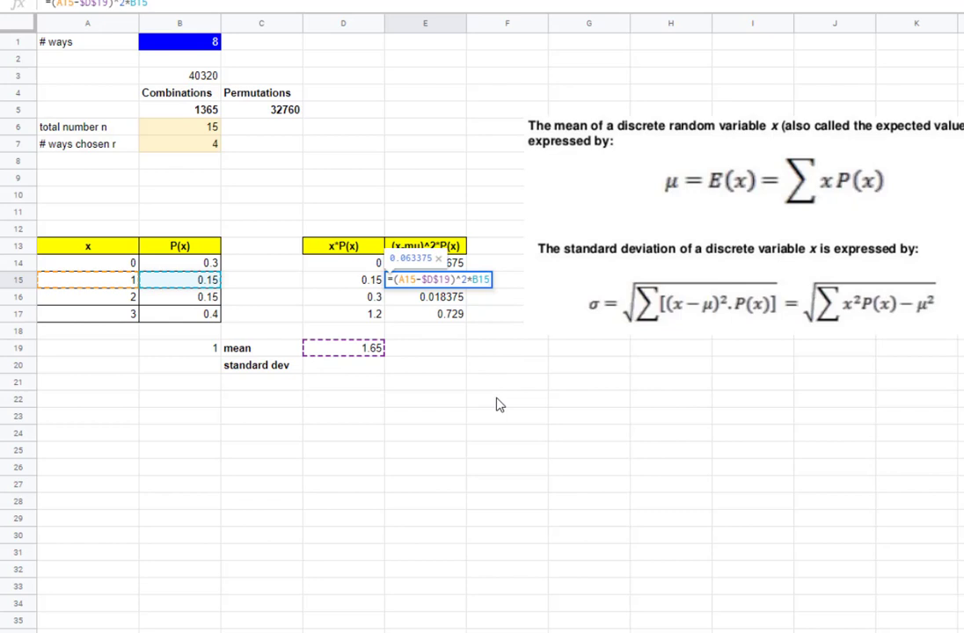
key(Escape)
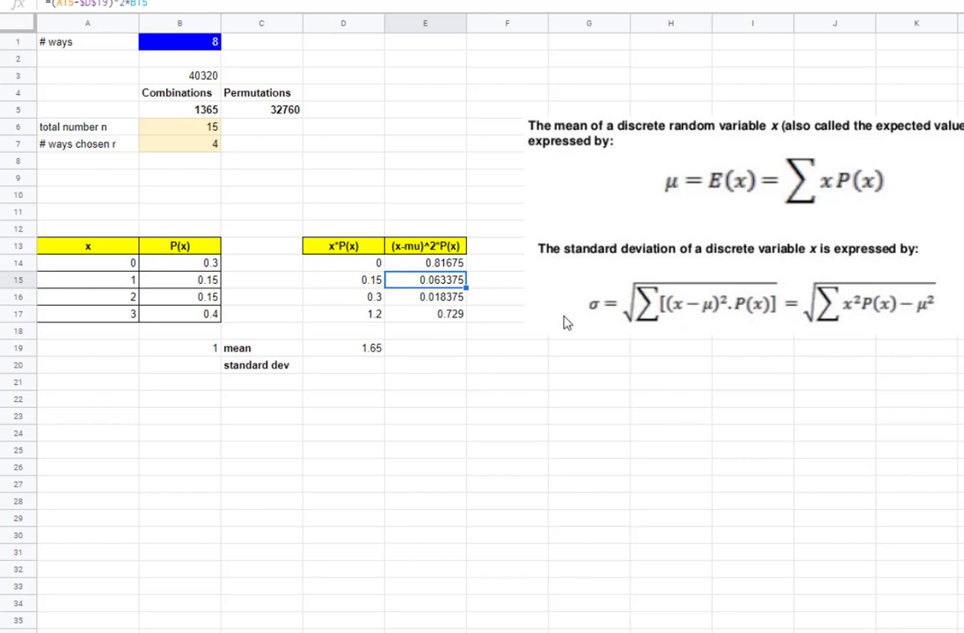
- Calculate the standard deviation in D20 with =sqrt(sum(E14:E17))
click(353, 366)
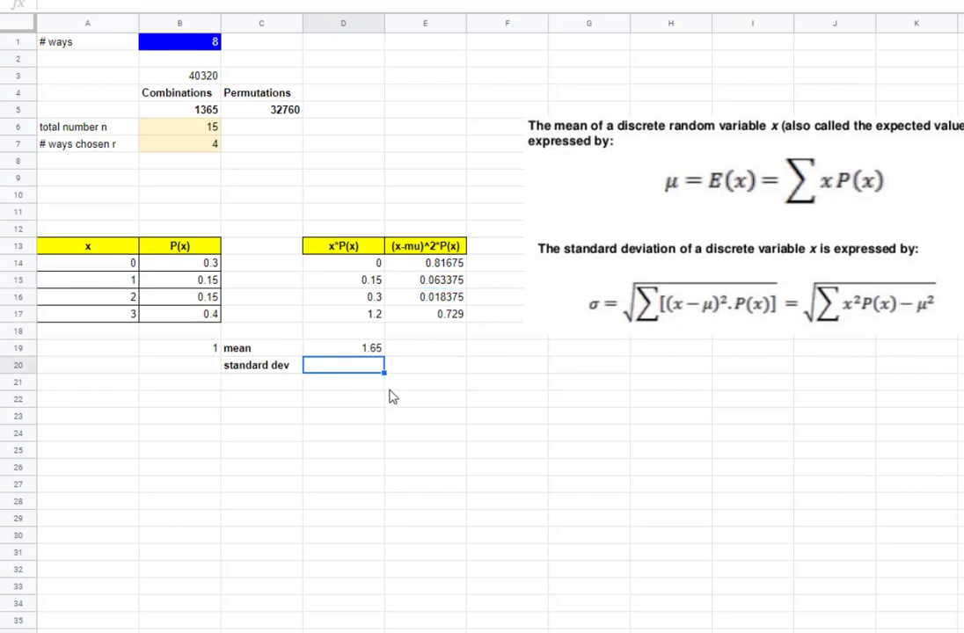
text(=sqrt()
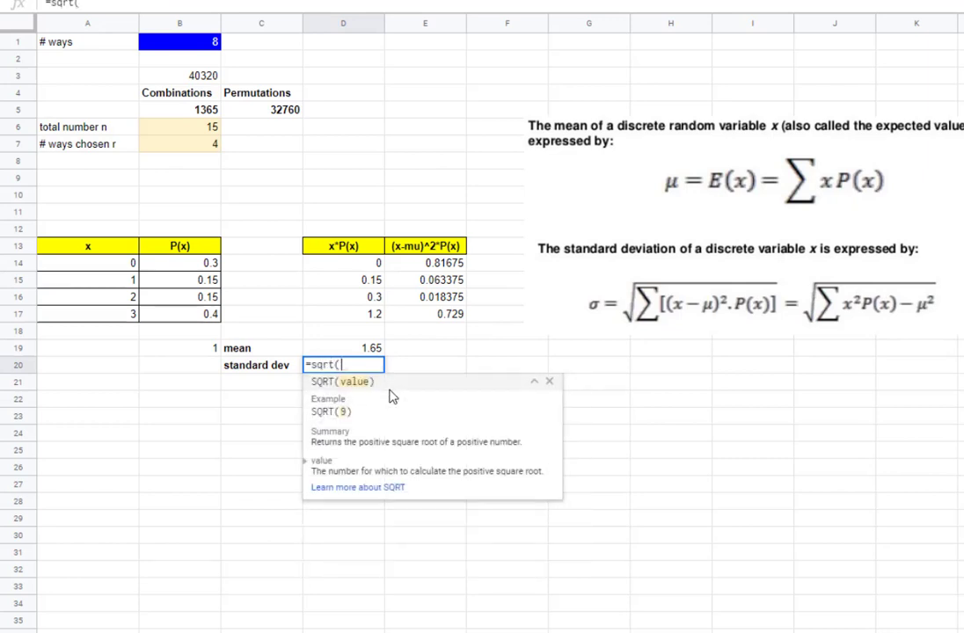
text(sum()
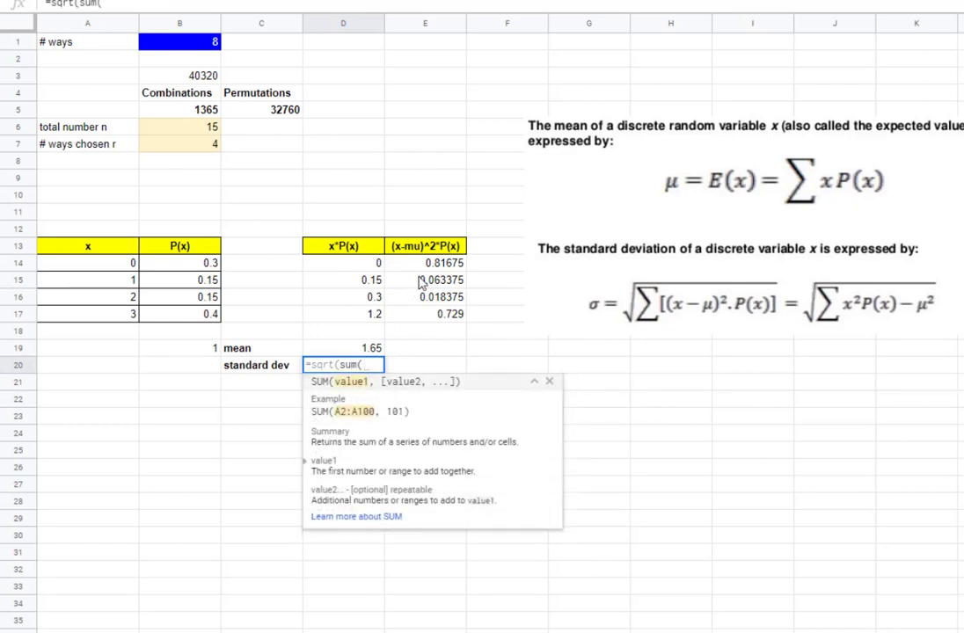
click(426, 265)
drag(427, 265, 424, 316)
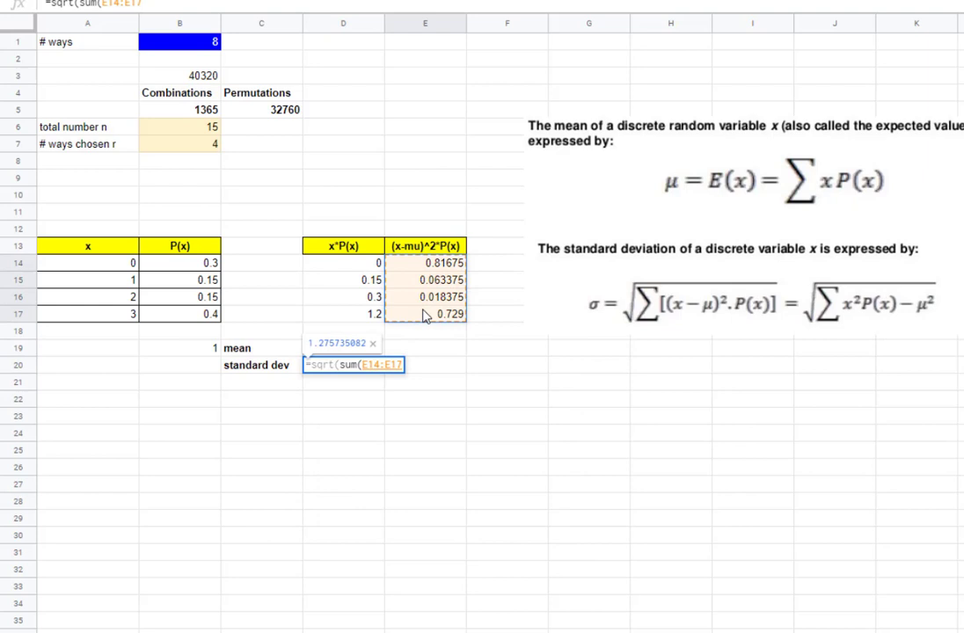
text()))
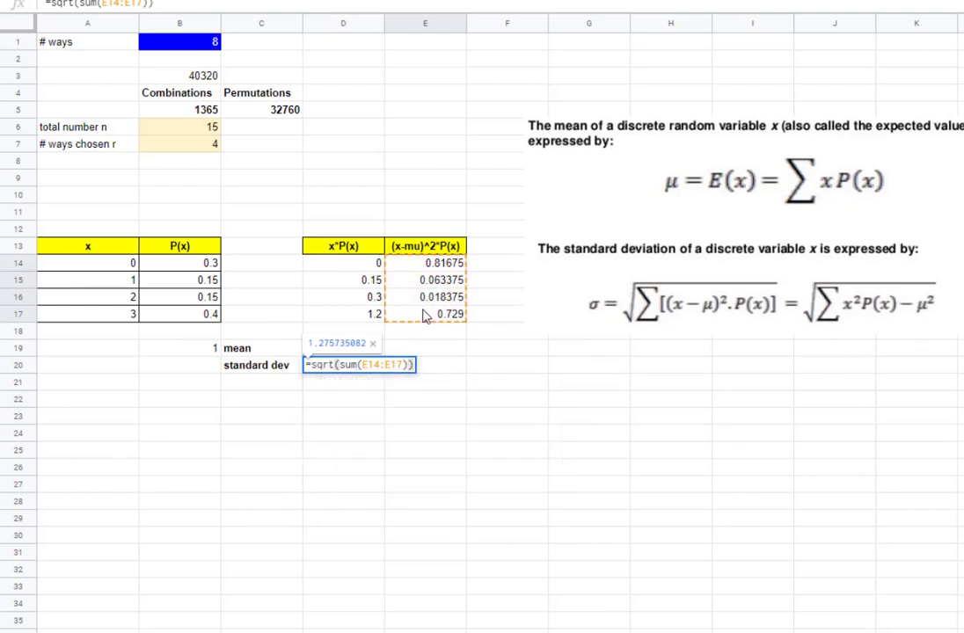
key(Return)
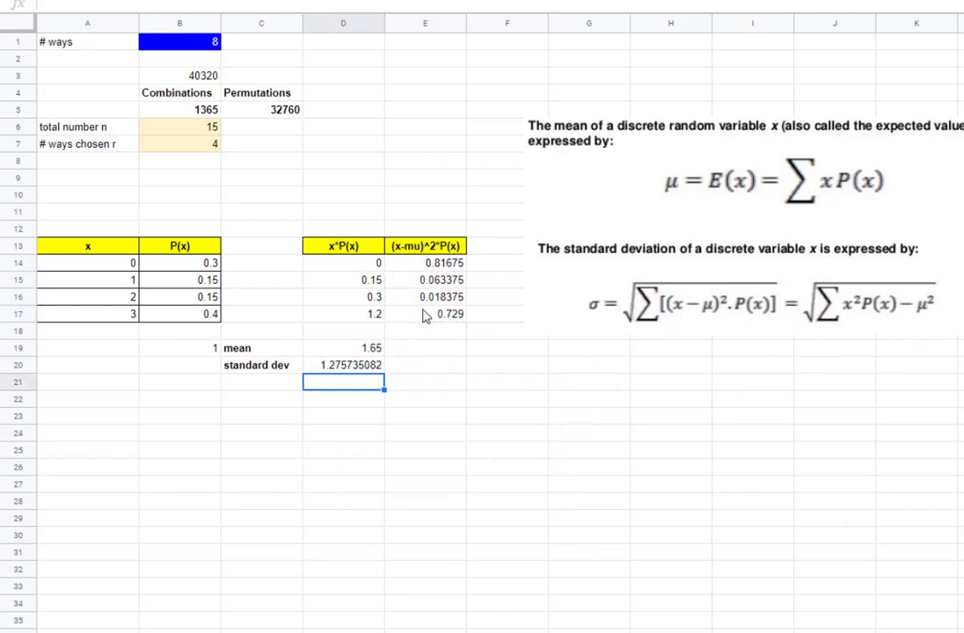
- Reduce the displayed decimals of the standard deviation in D20 to two places
click(351, 368)
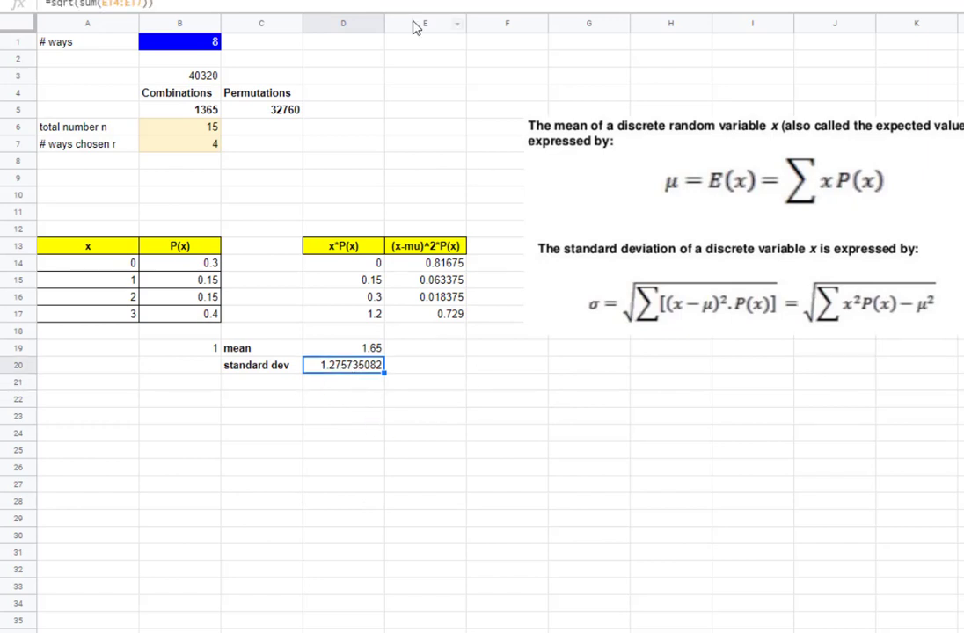
click(254, 0)
click(230, 0)
click(230, 0)
click(230, 0)
click(231, 0)
click(230, 0)
click(230, 0)
key(Right)
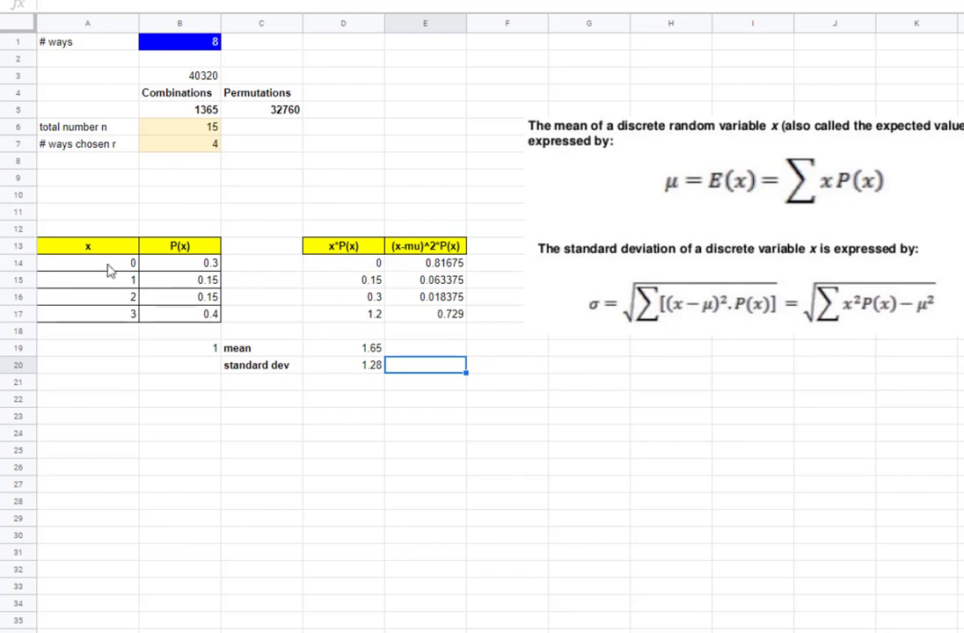
- Change the probabilities in B14 to 0.25 and B15 to 0.2, and check the recalculated mean and standard deviation
click(195, 263)
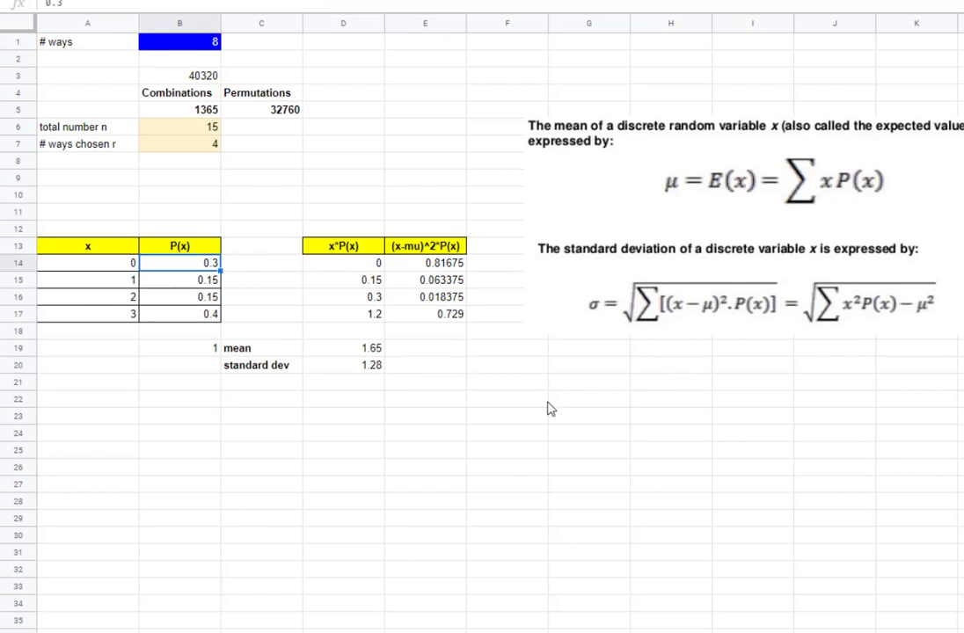
text(0.25)
key(Return)
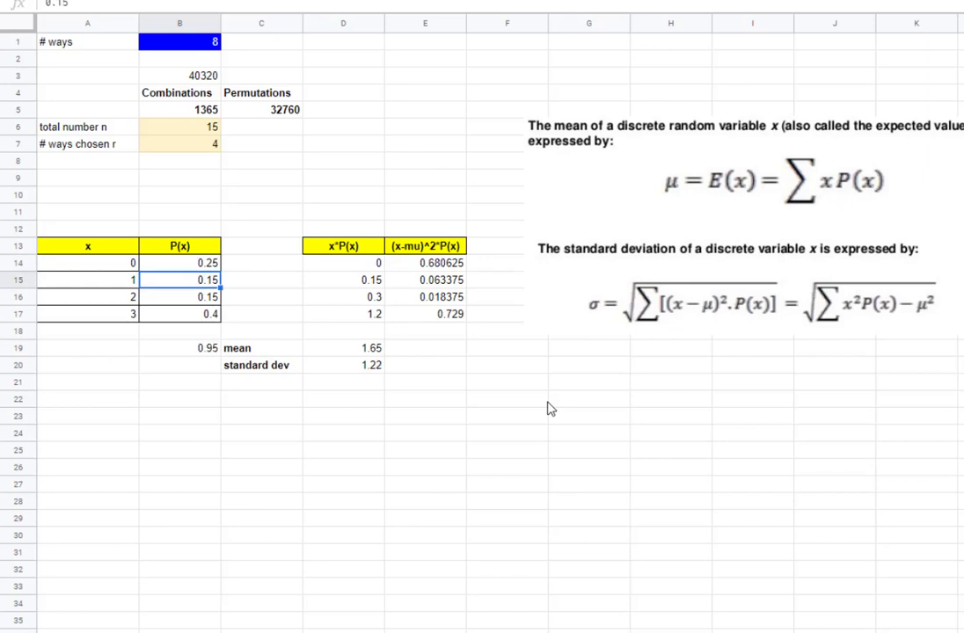
text(0.2)
key(Return)
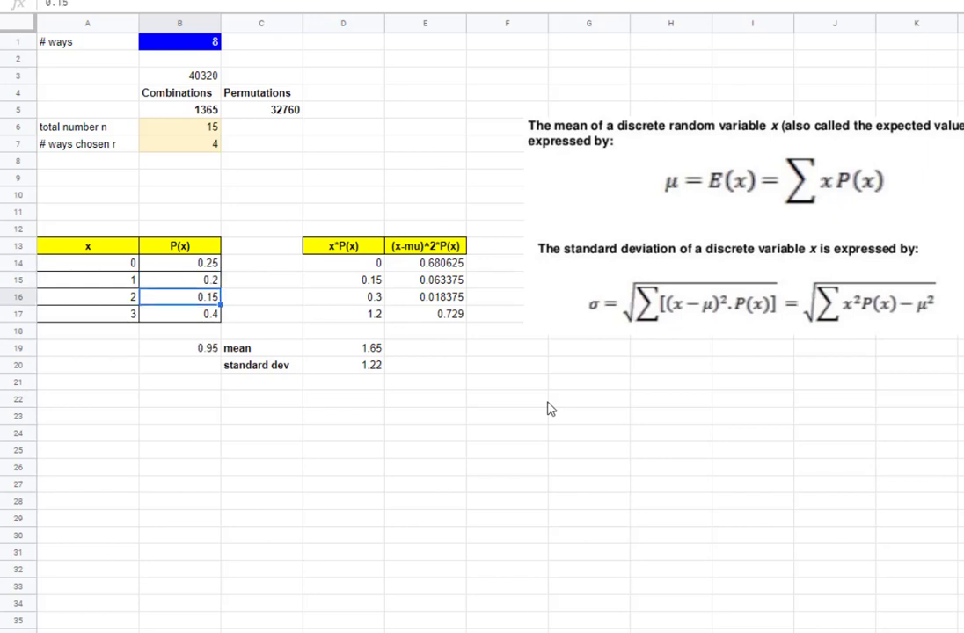
click(319, 348)
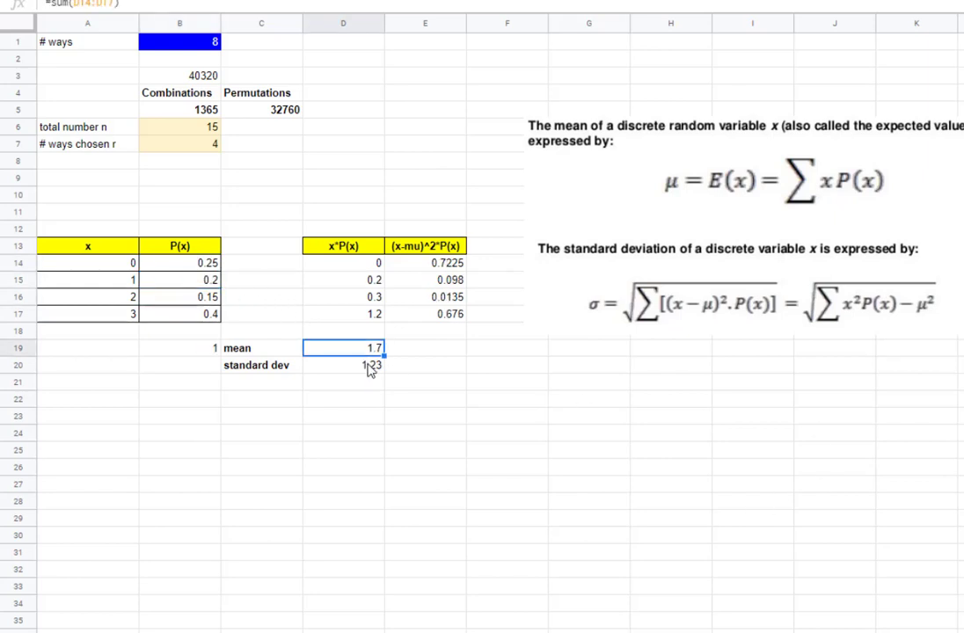
click(318, 366)
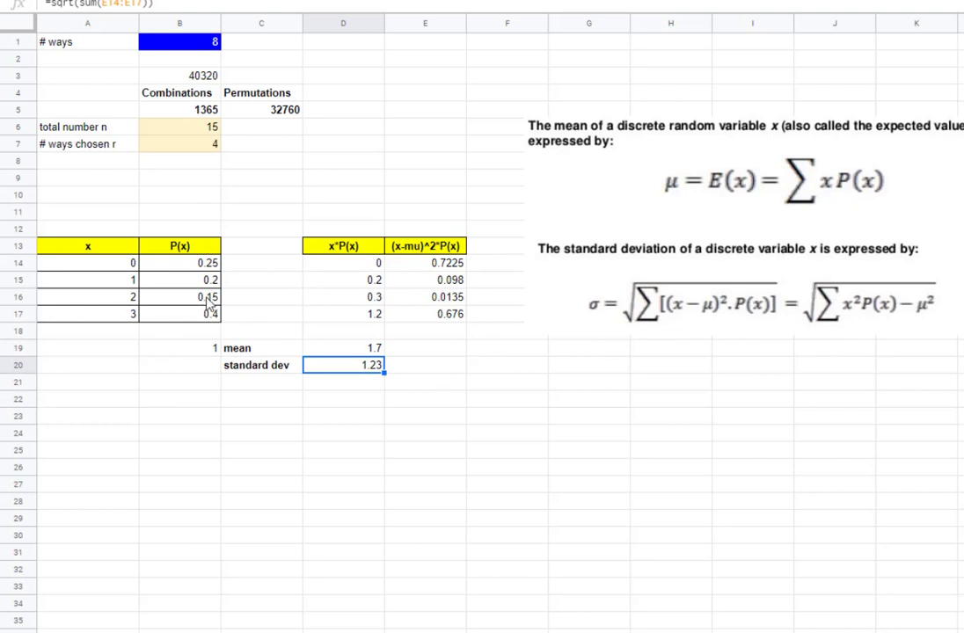
click(197, 299)
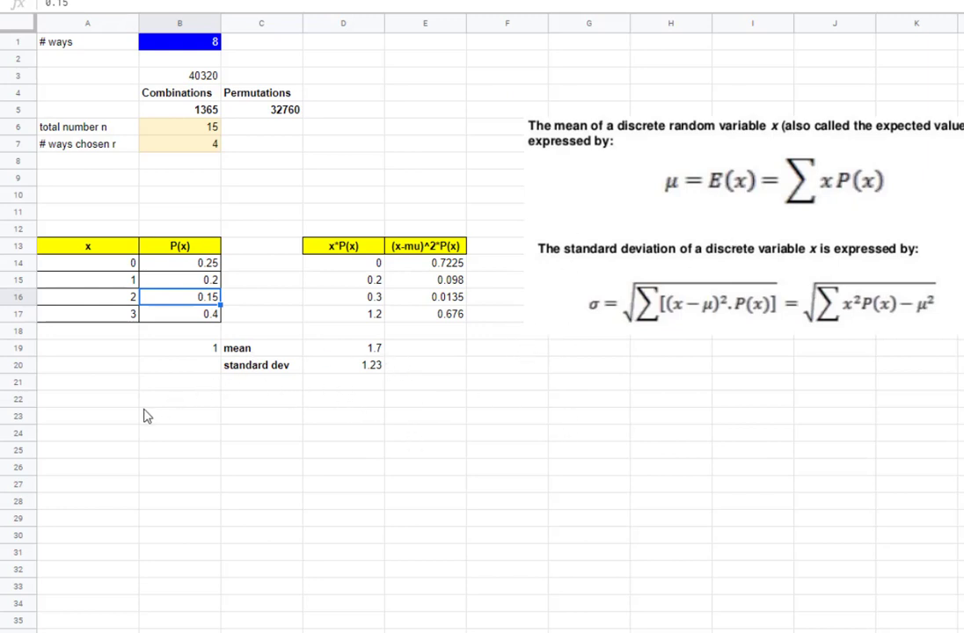
click(65, 348)
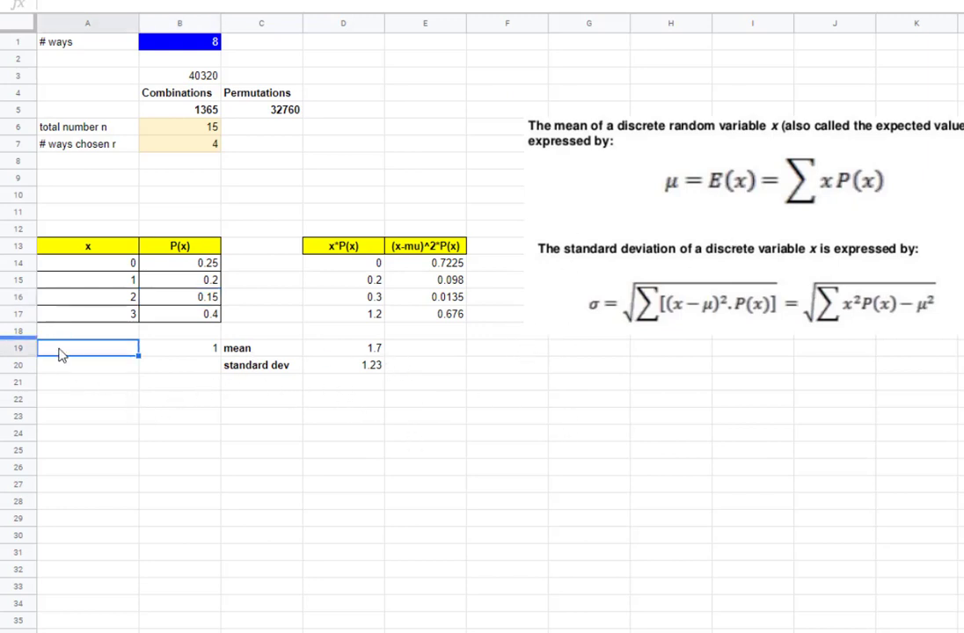